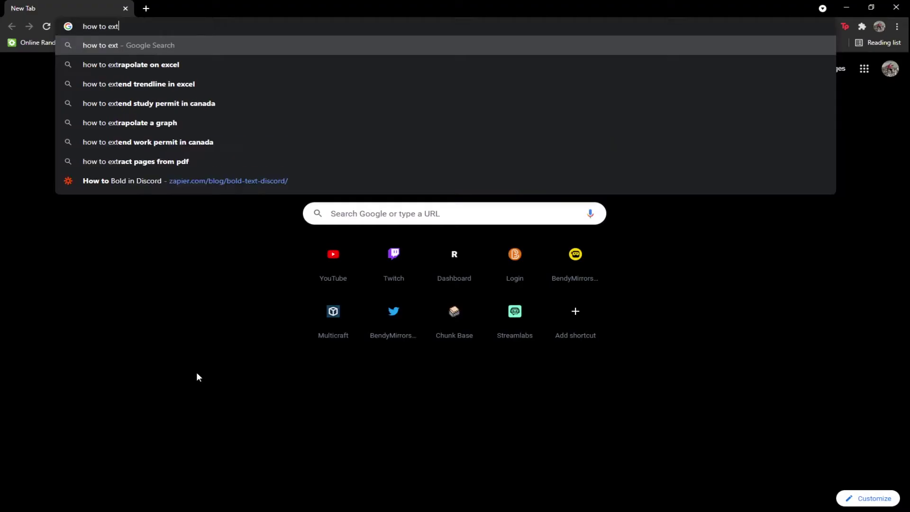
Step: Finish the query 'how to extract a zip file' and run the Google search
type("ract a z")
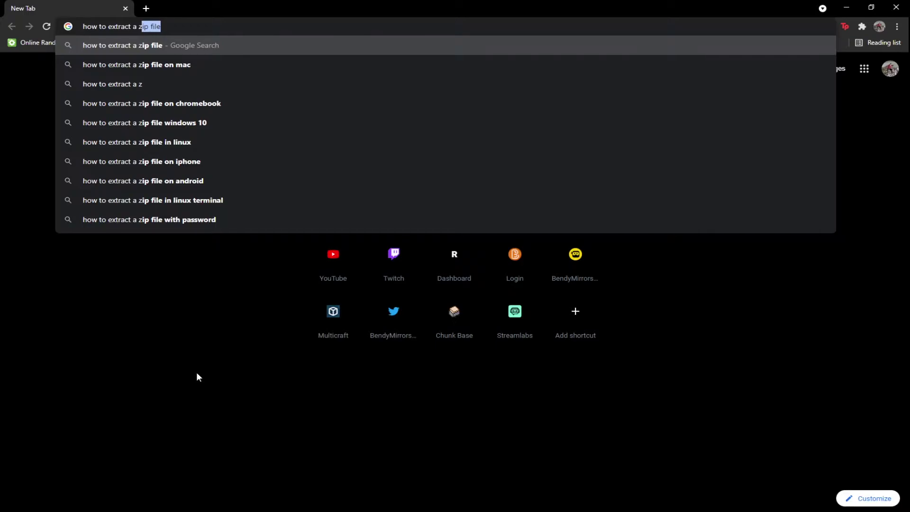
key("Return")
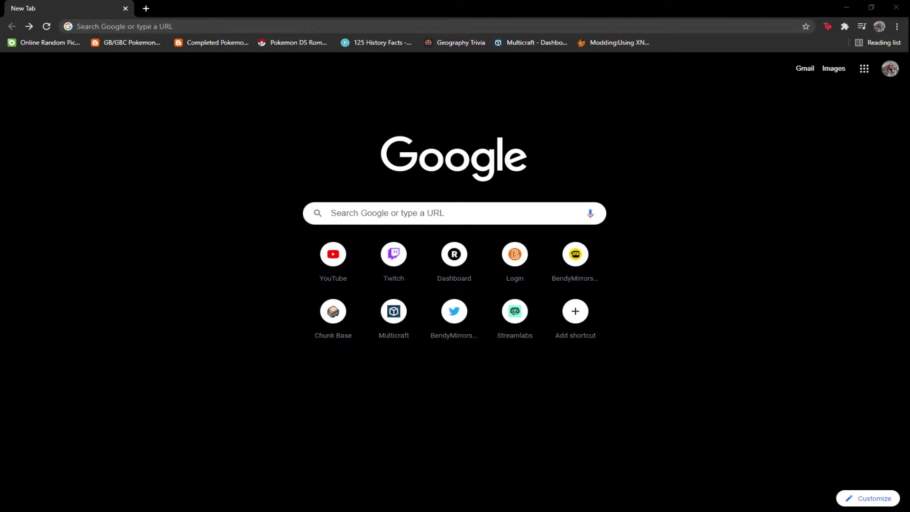
Step: Go to SMAPI.io and direct-download the SMAPI 3.9.5 installer zip
left_click(123, 25)
type("smapi")
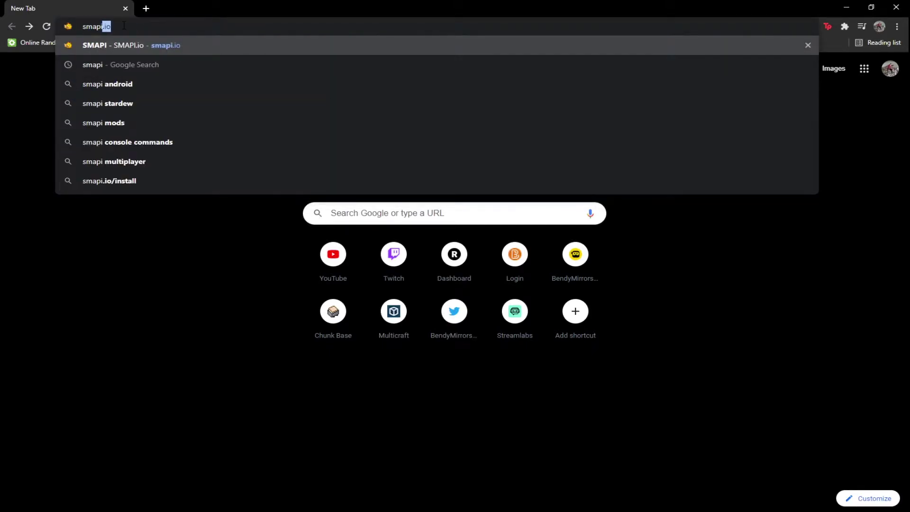
key("Return")
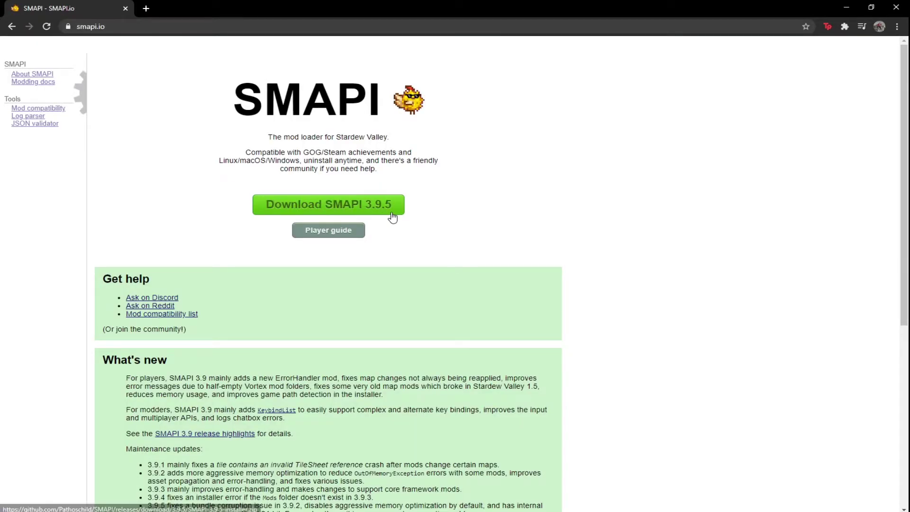
mouse_move(393, 216)
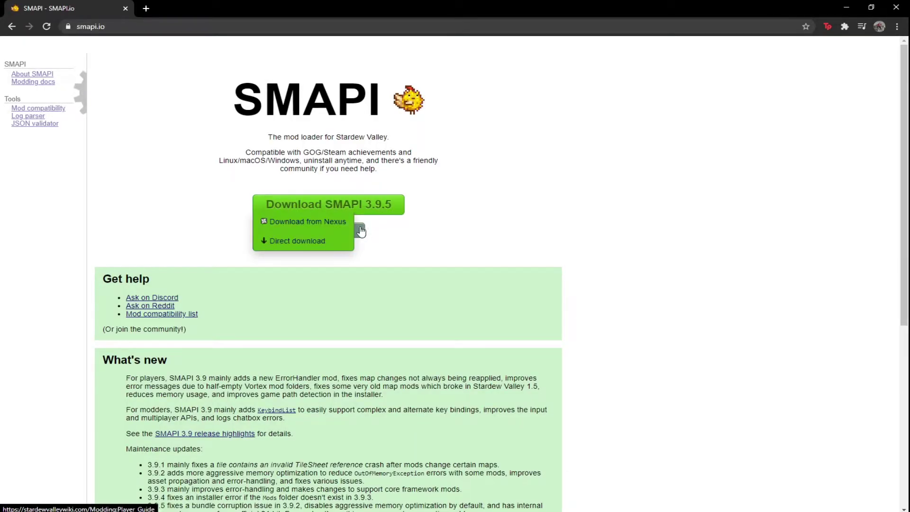
left_click(333, 245)
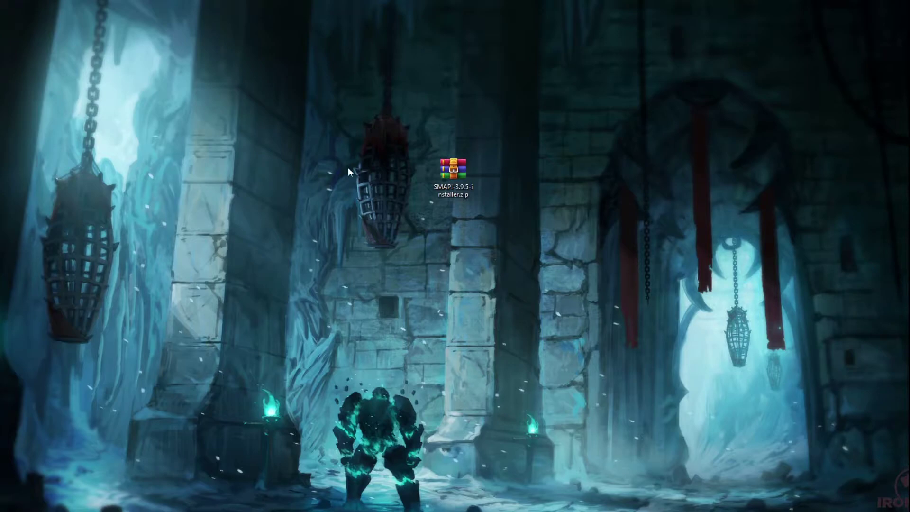
Step: Extract SMAPI-3.9.5-installer.zip in place and run 'install on Windows.bat' from the extracted folder
right_click(450, 173)
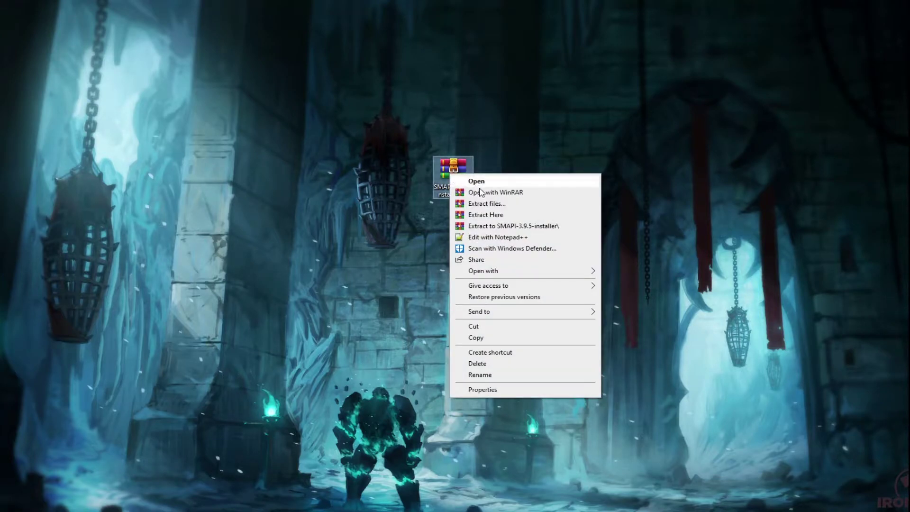
left_click(491, 216)
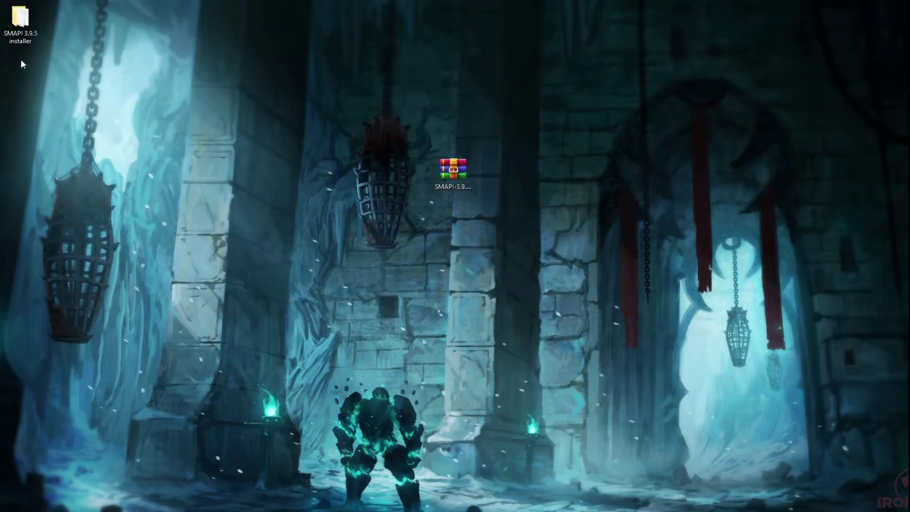
double_click(12, 29)
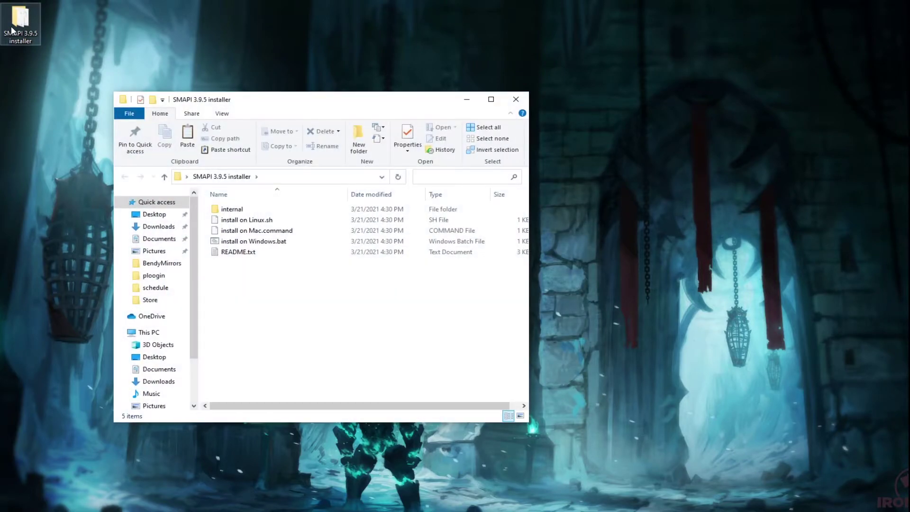
double_click(236, 243)
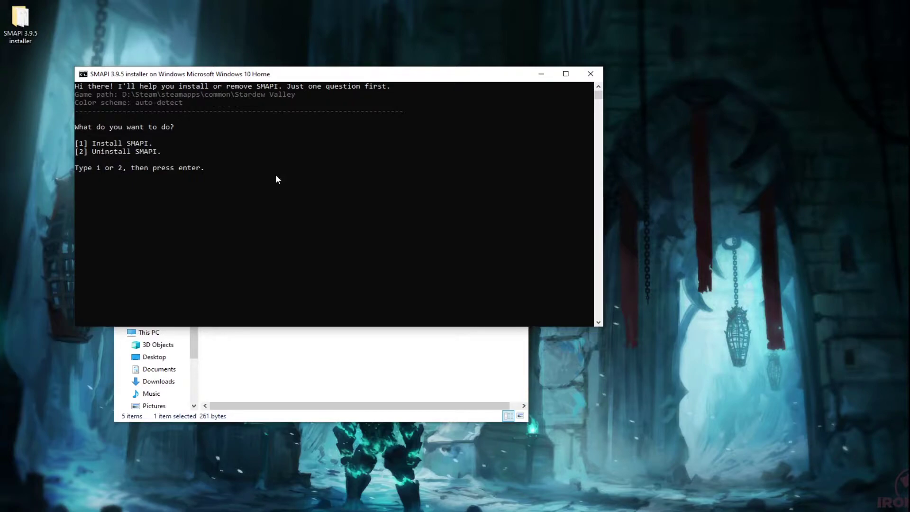
Step: Choose option 1 in the installer console to install SMAPI
type("1")
key("Return")
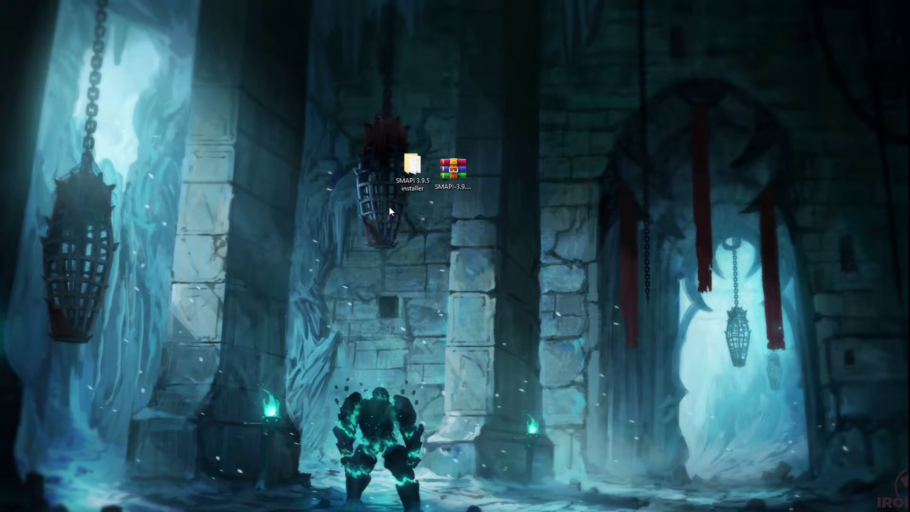
Step: Navigate to %appdata%\StardewValley\Saves and select all three save folders
key("super+e")
left_click(334, 176)
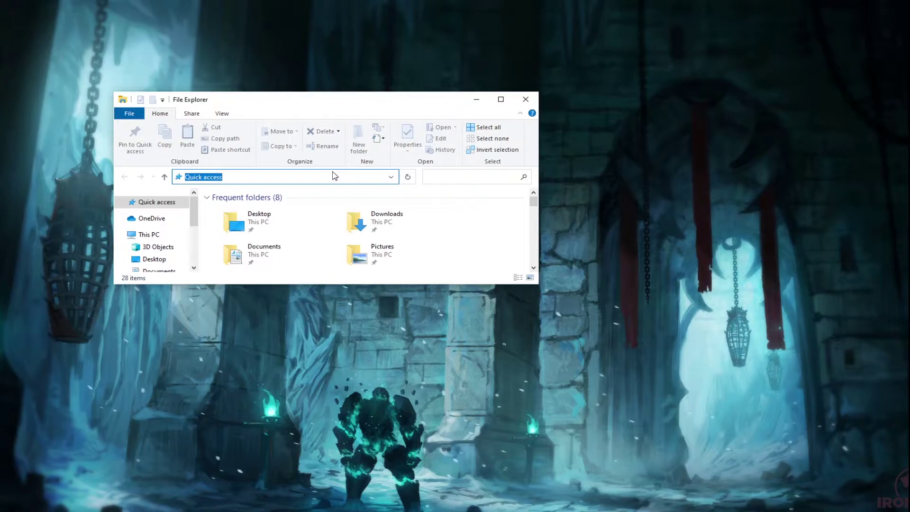
type("%appdata%\\StardewValley")
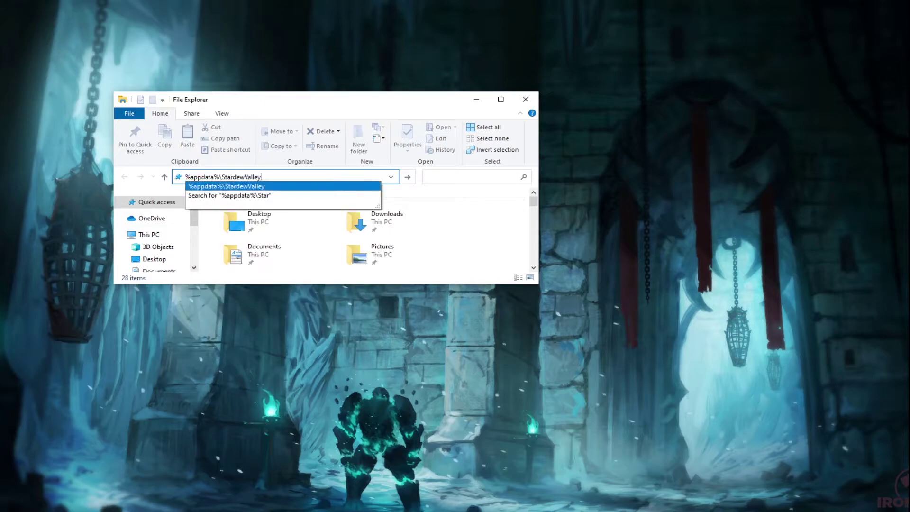
key("BackSpace")
key("BackSpace")
key("BackSpace")
key("BackSpace")
key("Return")
double_click(261, 225)
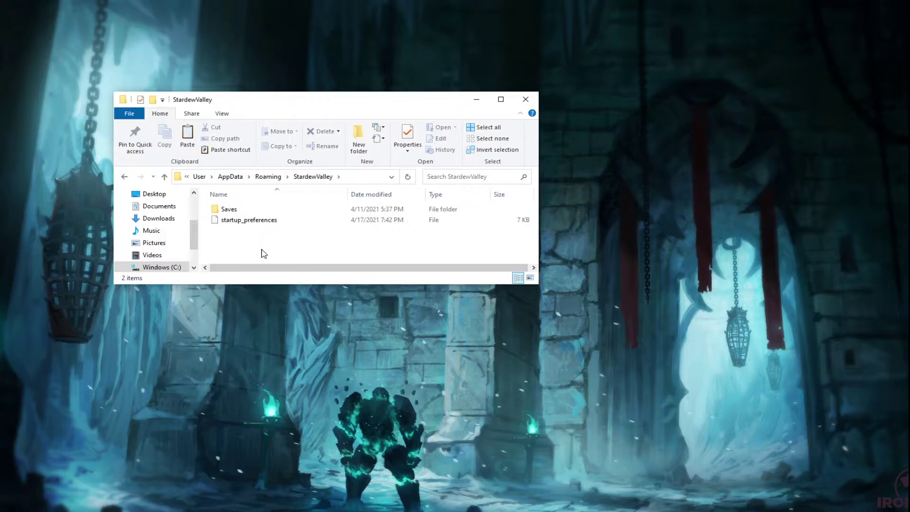
double_click(254, 210)
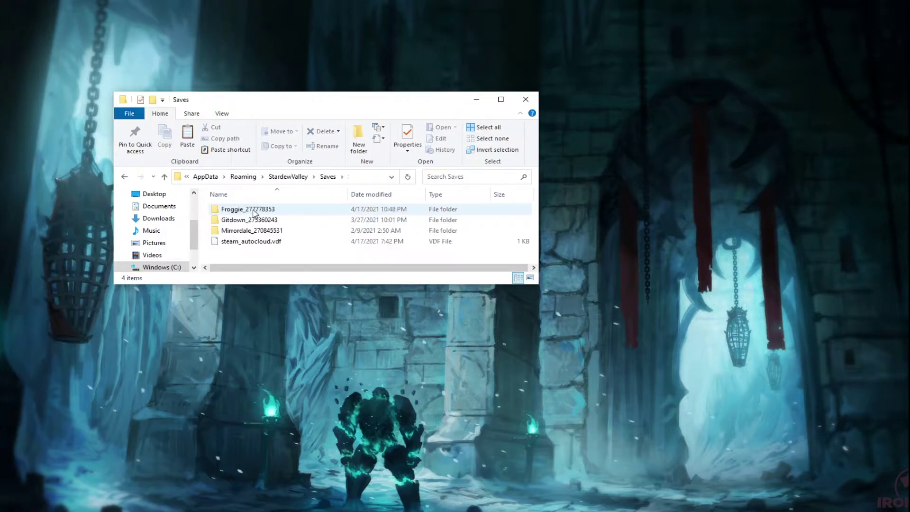
left_click_drag(285, 232, 238, 210)
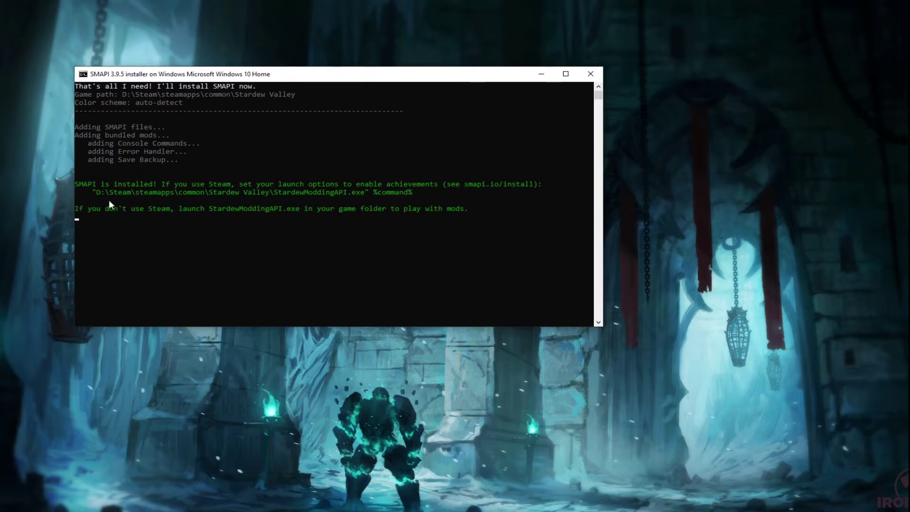
Step: Highlight the StardewModdingAPI.exe %command% line in the installer output
left_click_drag(96, 192, 273, 197)
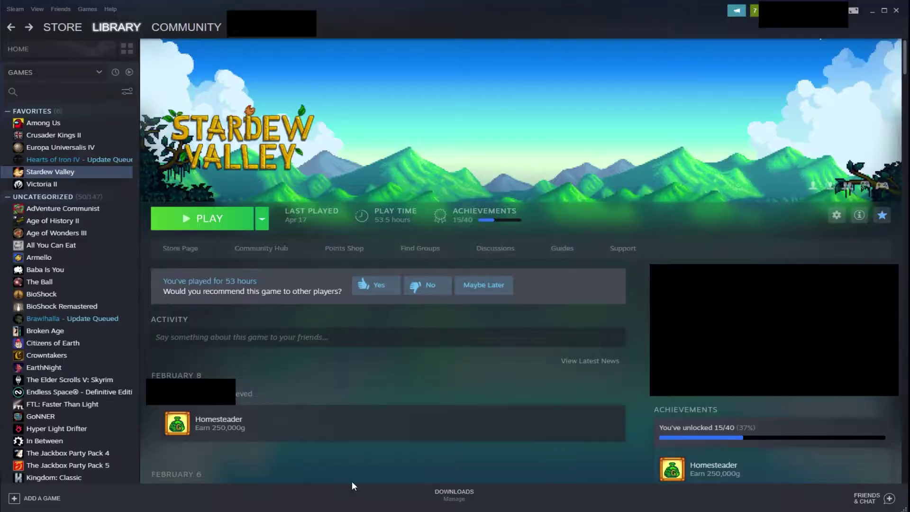
Step: Browse Stardew Valley's local files from Properties and maximize the game folder window
right_click(58, 174)
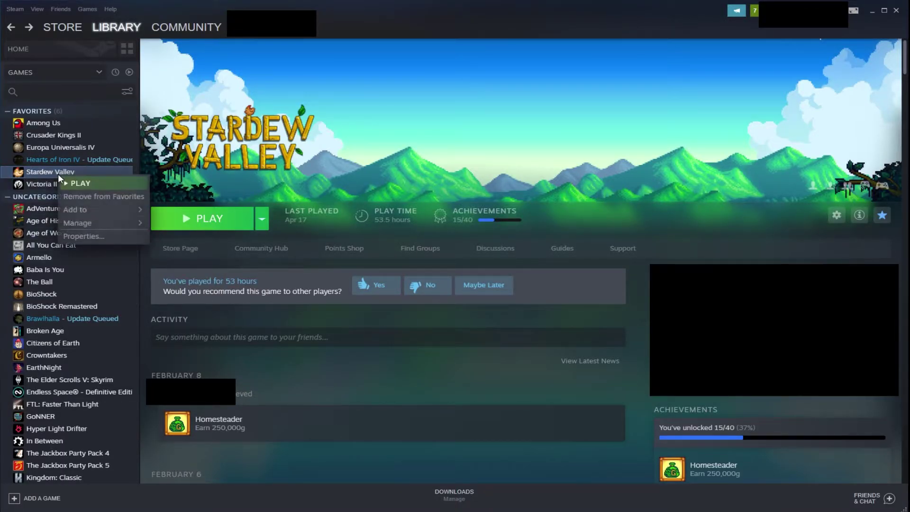
left_click(108, 239)
left_click(271, 179)
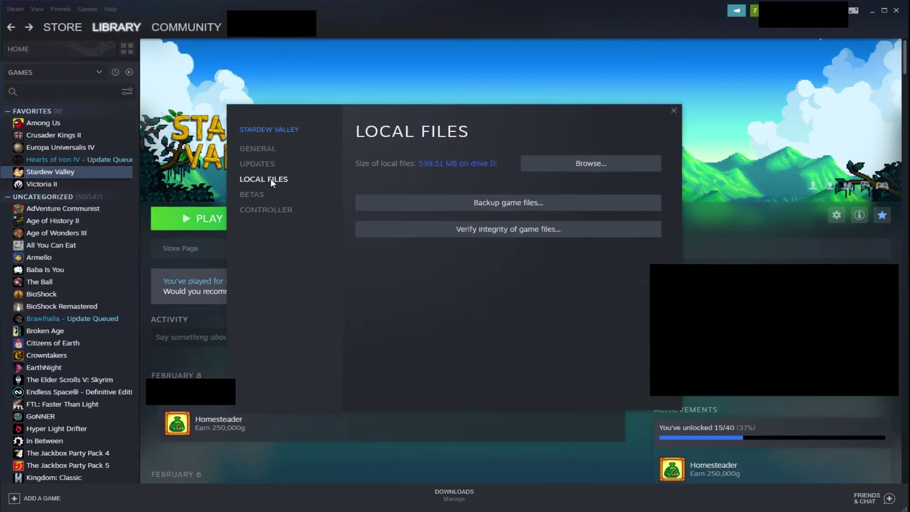
left_click(554, 166)
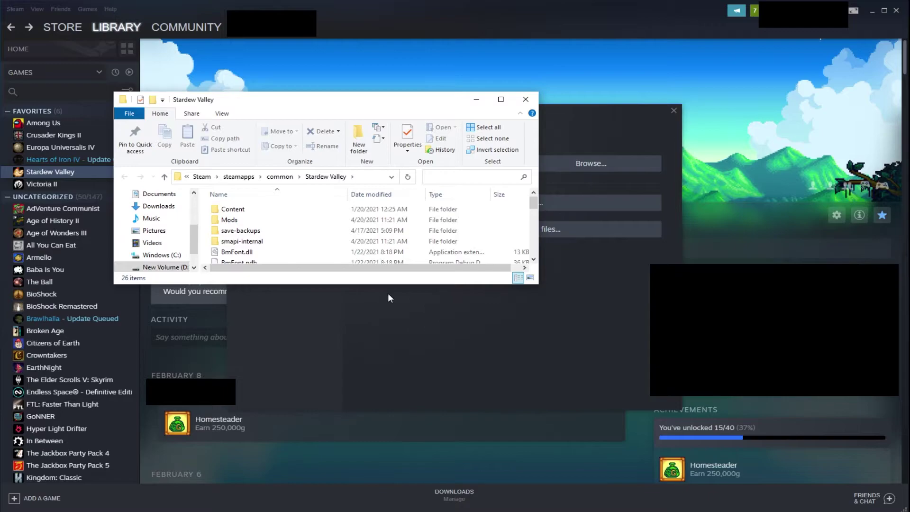
left_click(500, 100)
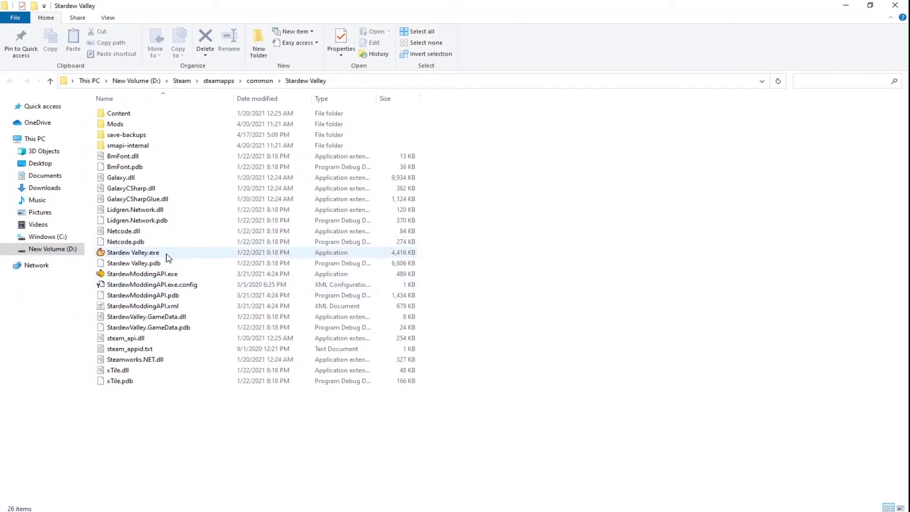
Step: Test-launch the game through StardewModdingAPI.exe, then create a shortcut to that executable
double_click(160, 278)
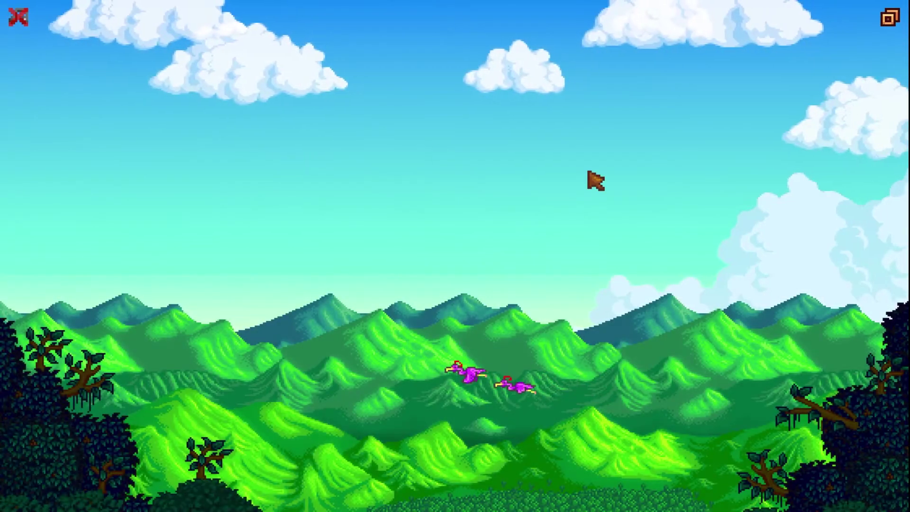
left_click(596, 178)
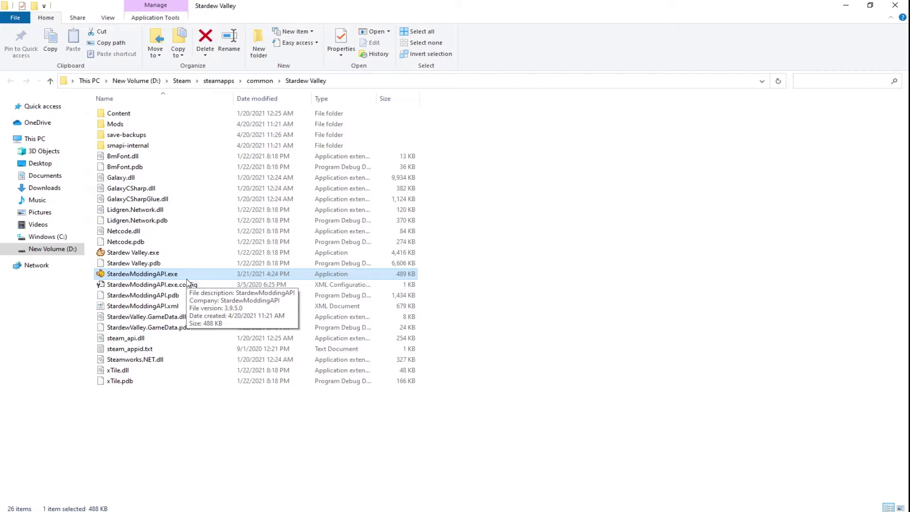
right_click(186, 276)
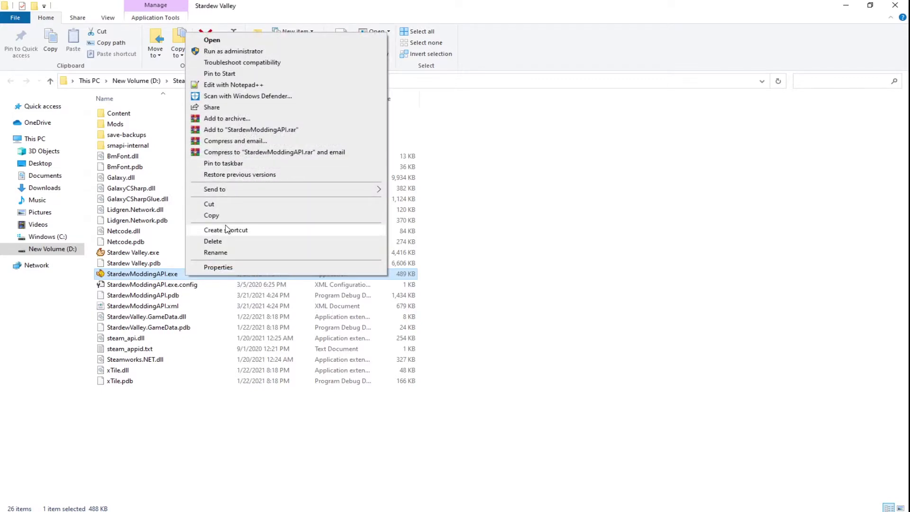
left_click(227, 230)
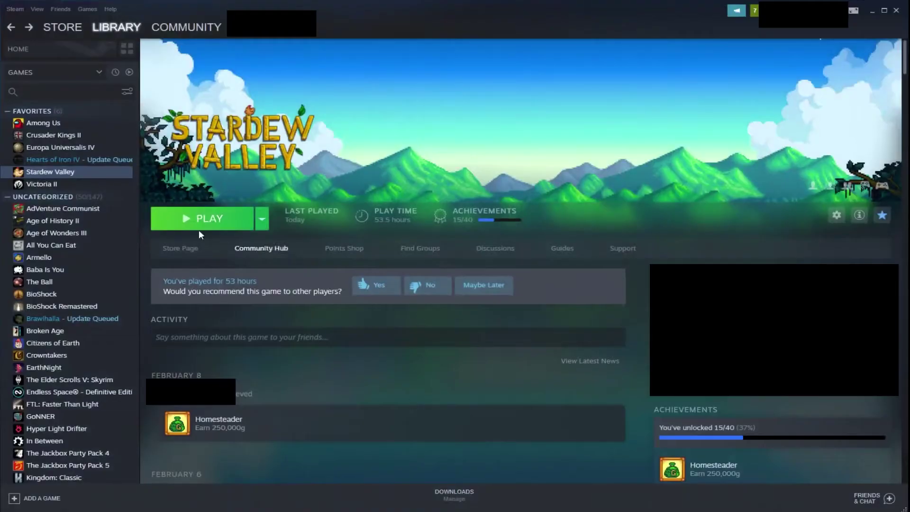
Step: Paste the installer's suggested launch command into Stardew Valley's Launch Options
right_click(85, 174)
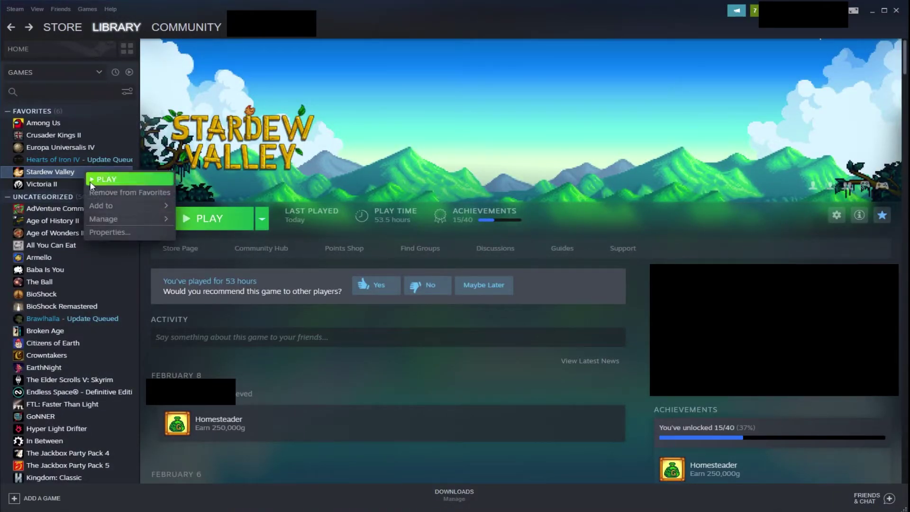
left_click(112, 233)
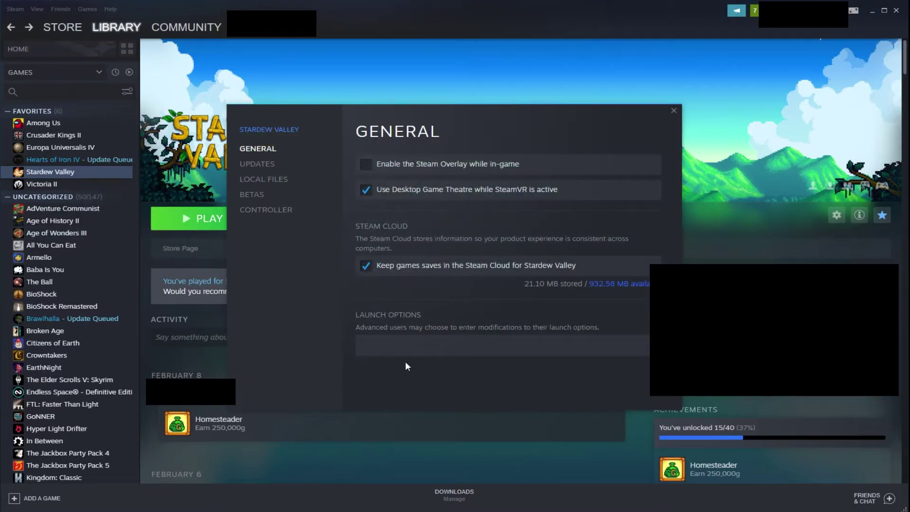
key("alt+Tab")
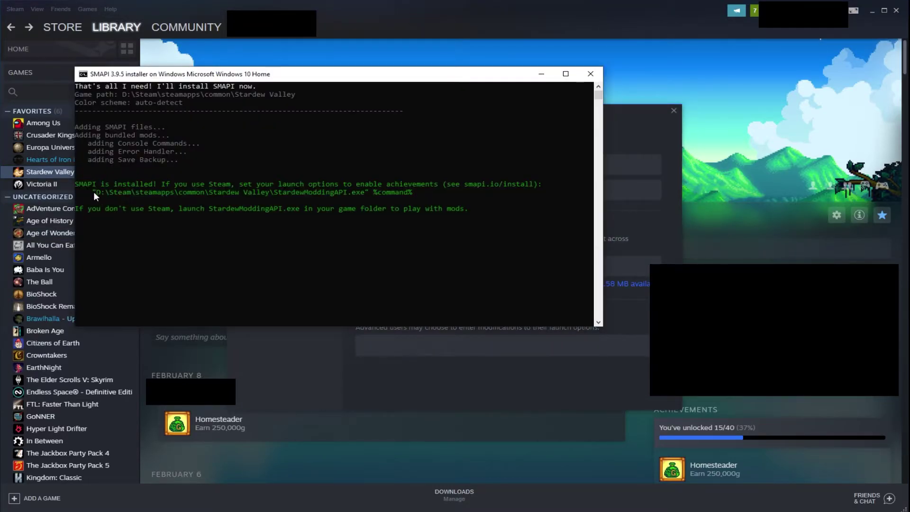
left_click_drag(93, 192, 407, 193)
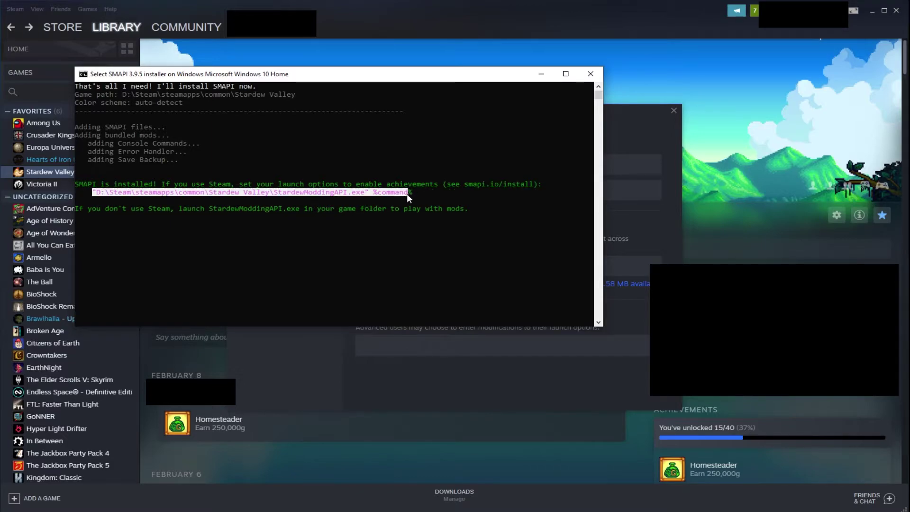
key("ctrl+c")
left_click(408, 345)
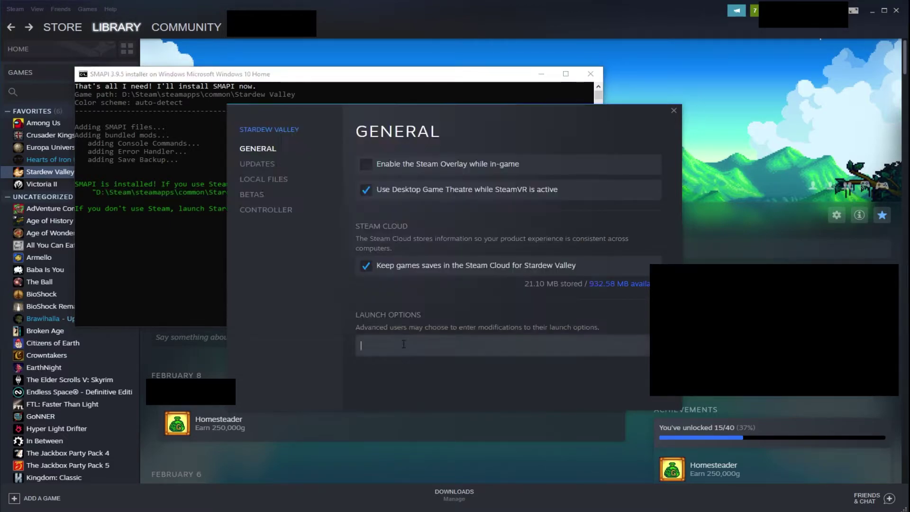
key("ctrl+v")
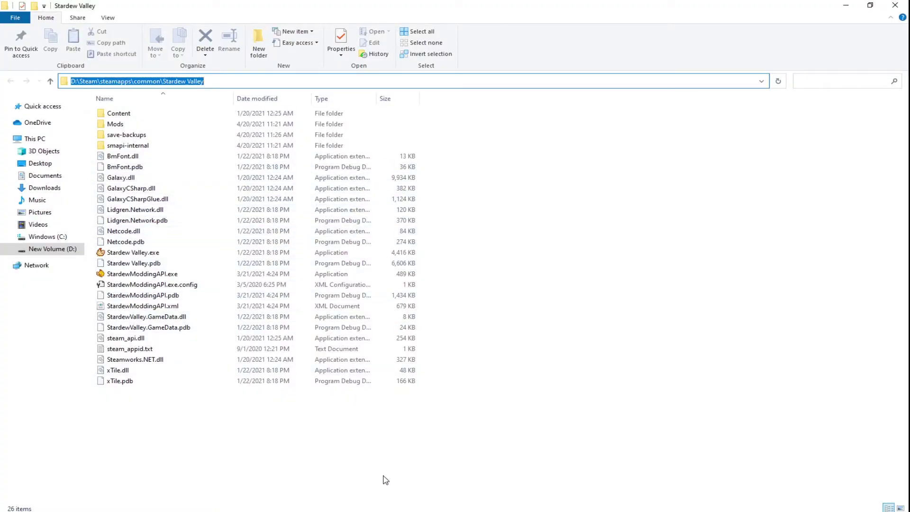
Step: Set the launch option to the quoted game-folder StardewModdingAPI.exe path plus %command%
key("ctrl+c")
key("alt+Tab")
key("ctrl+v")
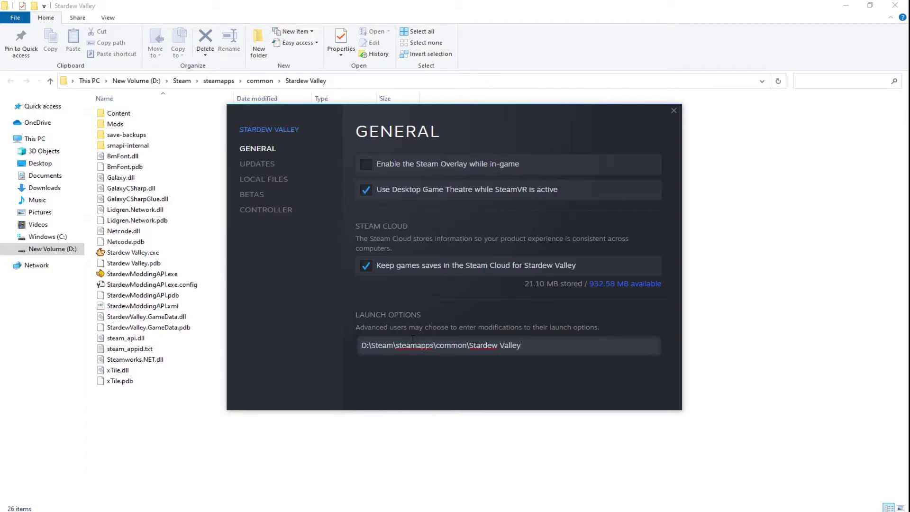
type("\\StardewModdingAPI.exe")
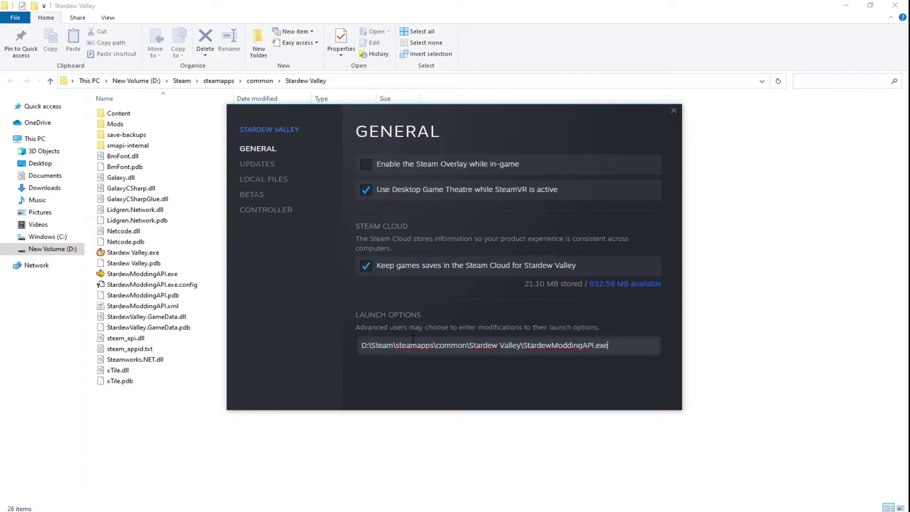
key("Home")
type("\"")
key("End")
type("\" ")
type("%")
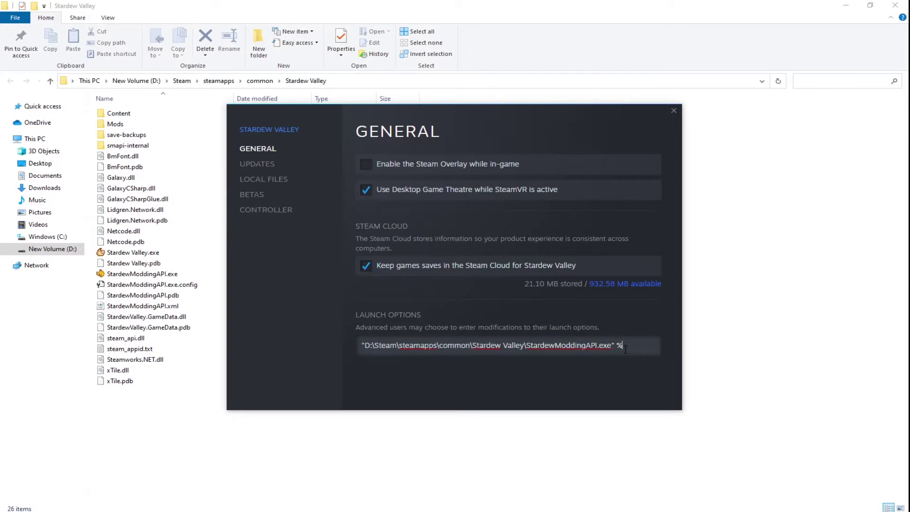
type("command")
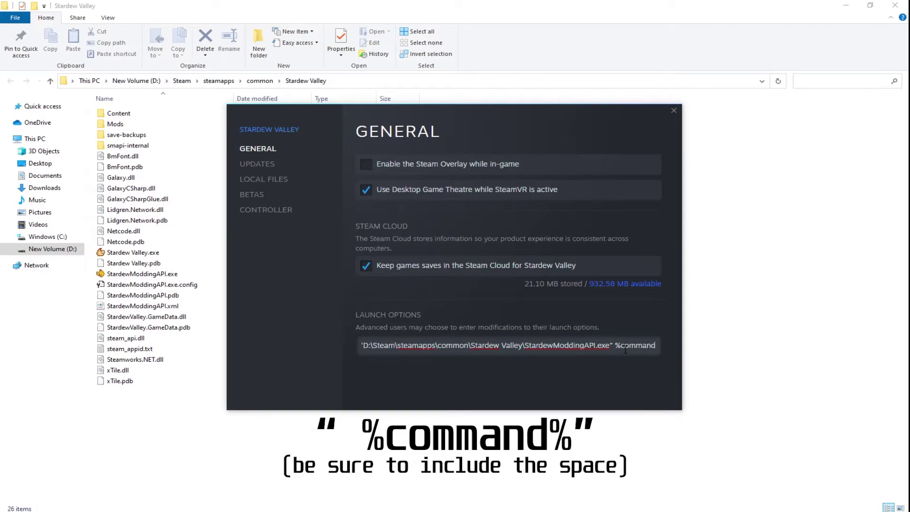
type("%")
left_click(673, 110)
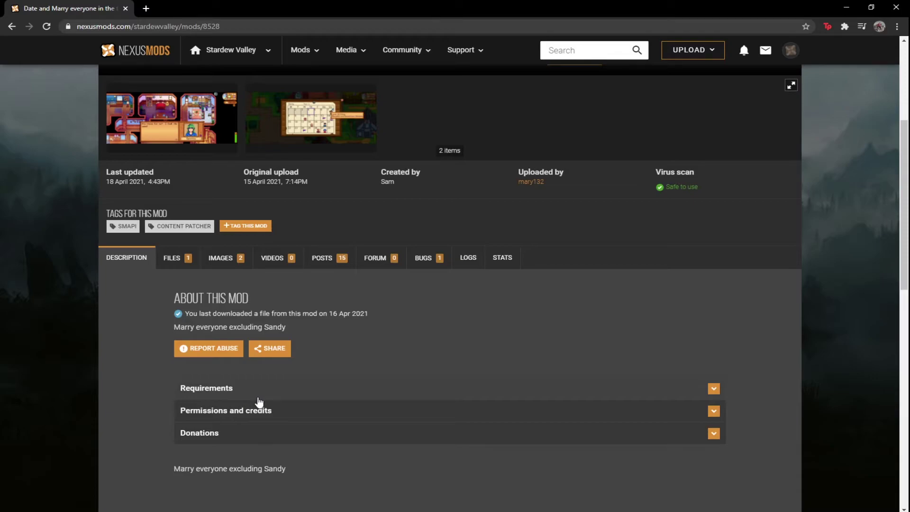
Step: Expand Requirements on 'Date and Marry everyone' and open the Content Patcher link in a new tab
left_click(259, 398)
scroll(303, 394, "down", 2)
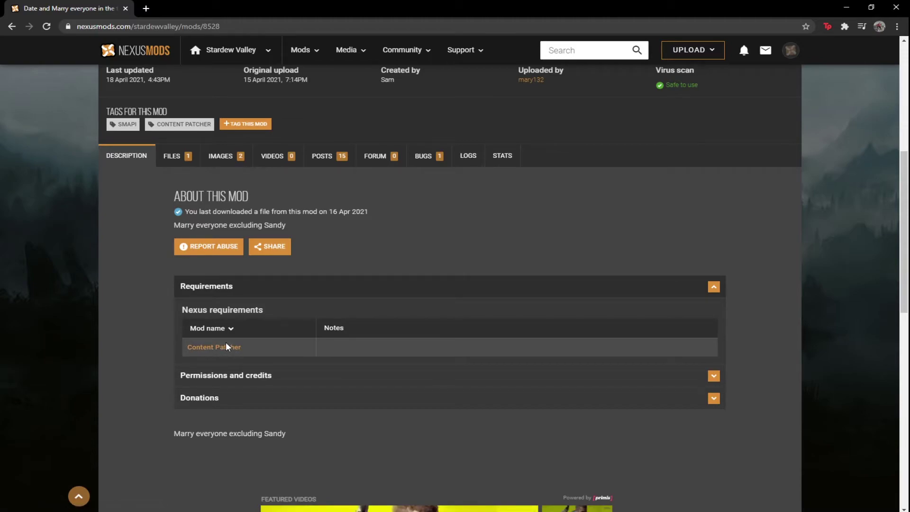
scroll(175, 405, "up", 1)
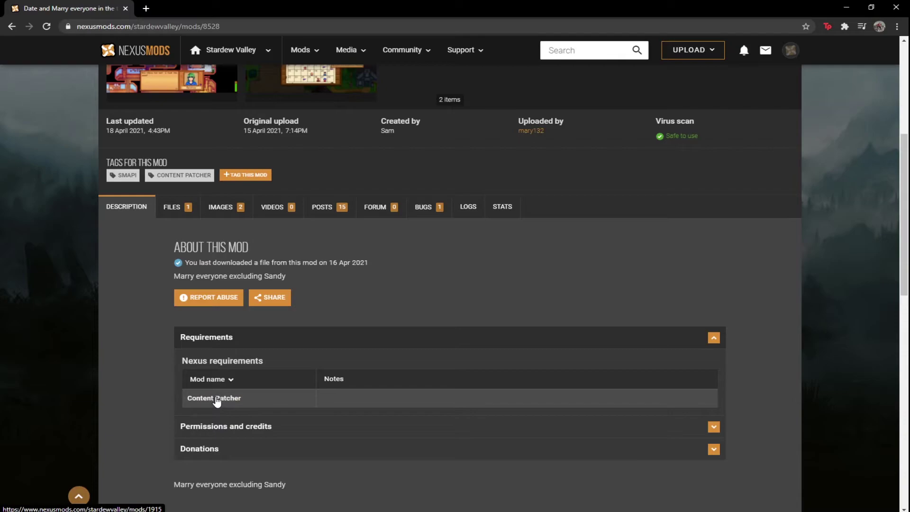
right_click(217, 401)
Step: Open the Content Patcher page, check that it requires SMAPI, and download the 1.22 zip as a free slow download
left_click(251, 403)
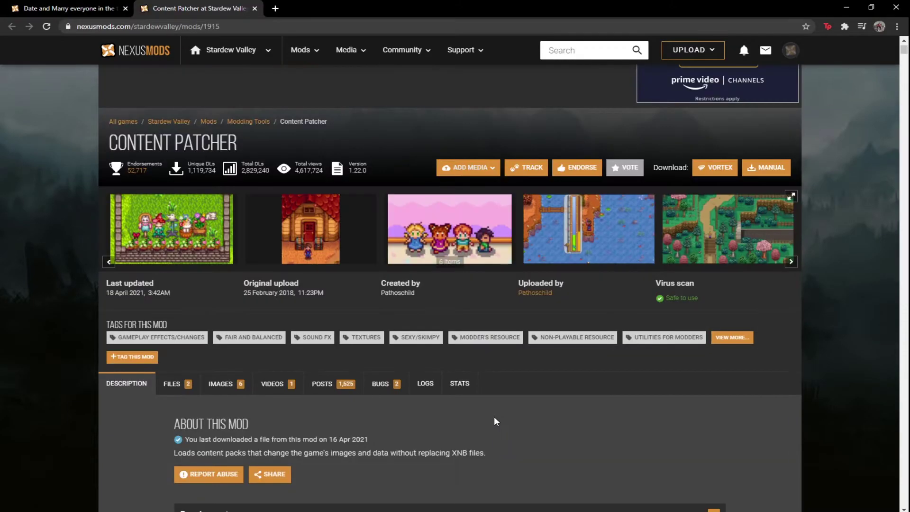
scroll(496, 421, "down", 4)
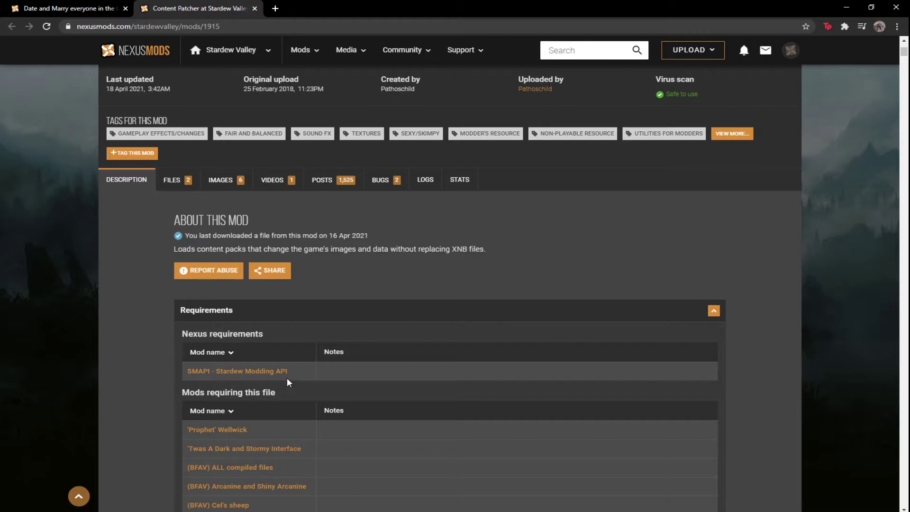
scroll(504, 379, "up", 4)
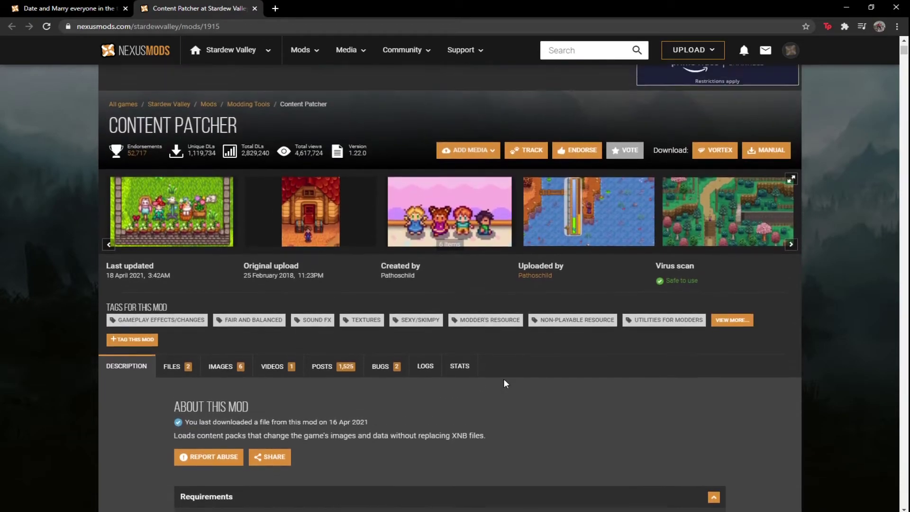
left_click(773, 174)
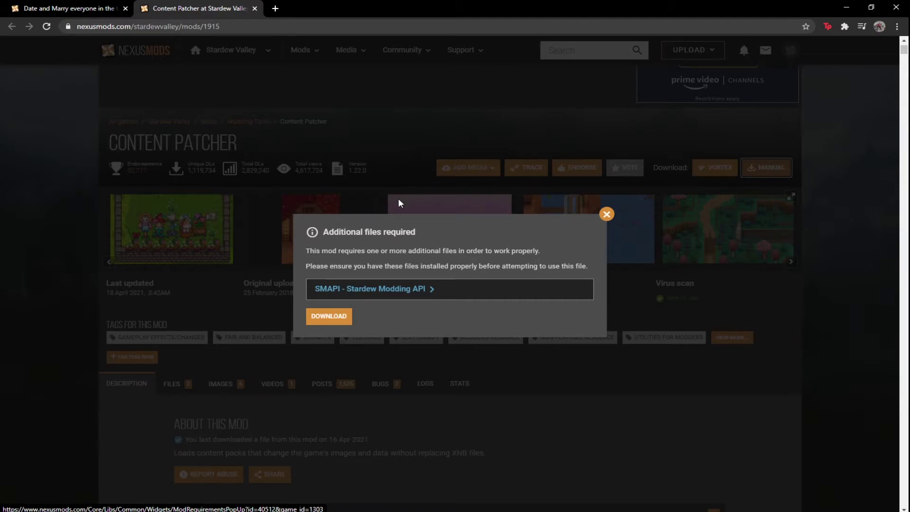
left_click(328, 316)
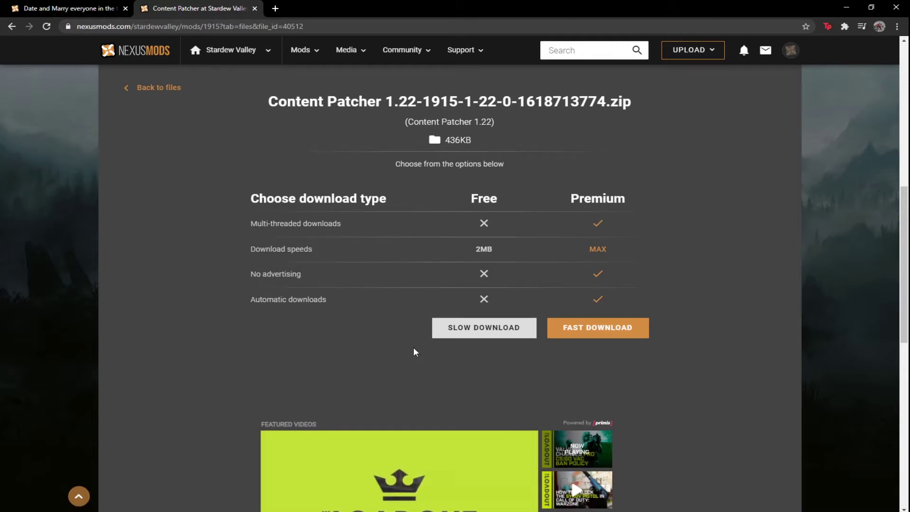
left_click(449, 326)
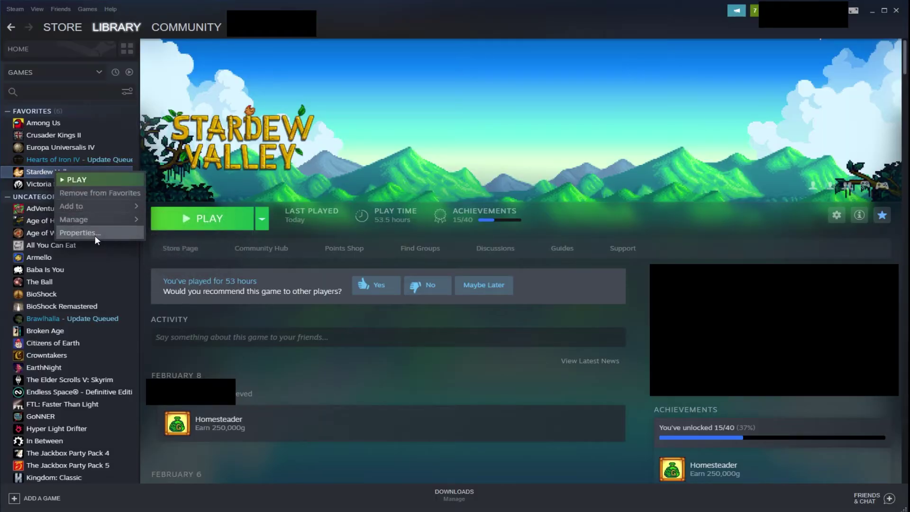
Step: Open Stardew Valley's install folder from Steam's Local Files and extract the Content Patcher zip into Mods
left_click(94, 235)
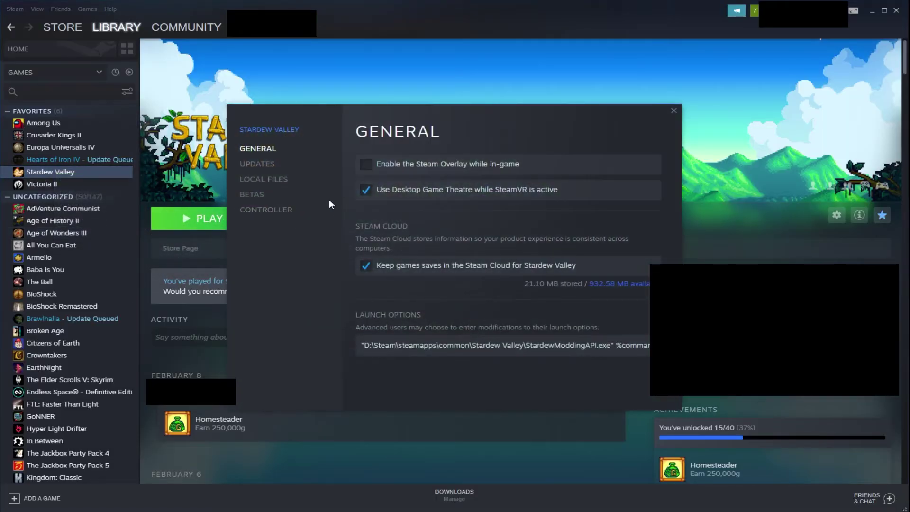
left_click(270, 181)
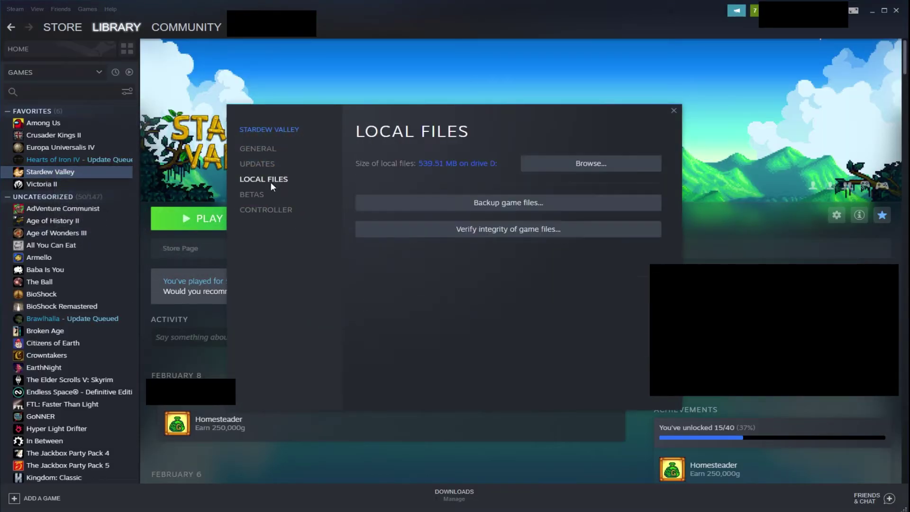
left_click(569, 167)
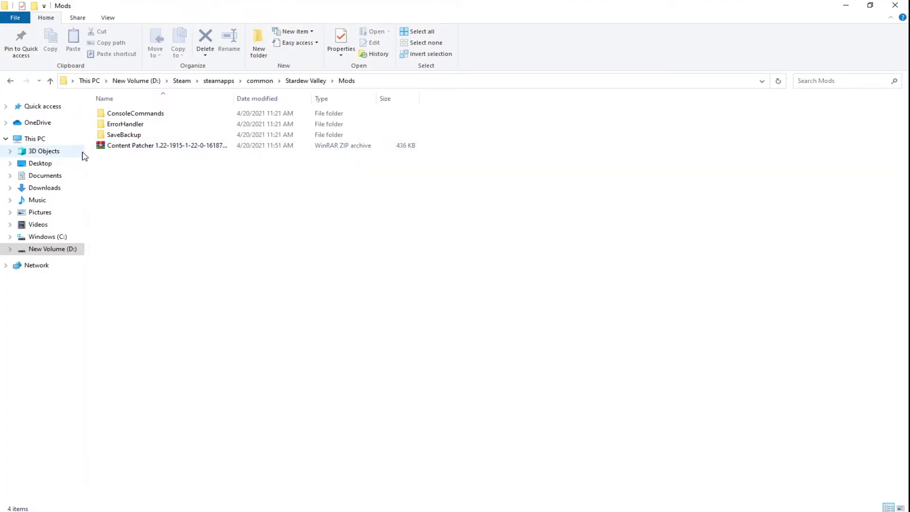
right_click(133, 146)
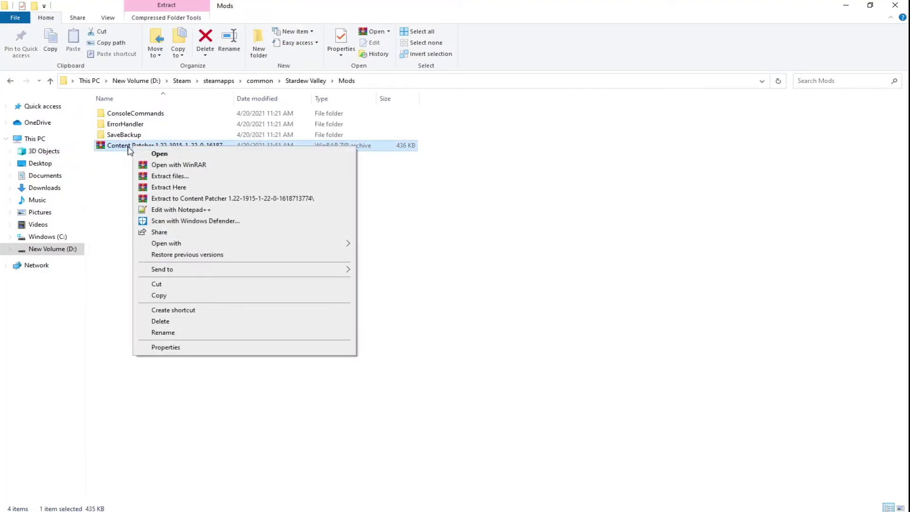
left_click(166, 185)
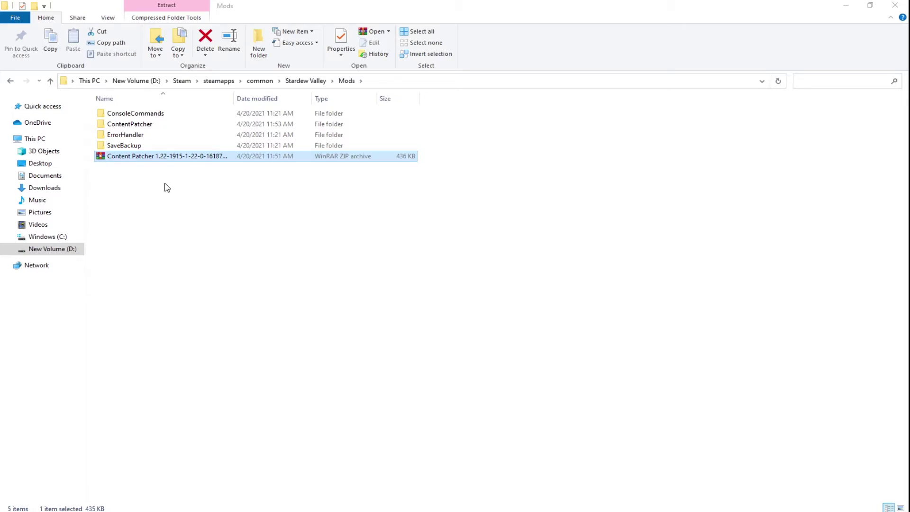
Step: Inspect the ConsoleCommands mod folder's contents, then go back to Mods
double_click(130, 114)
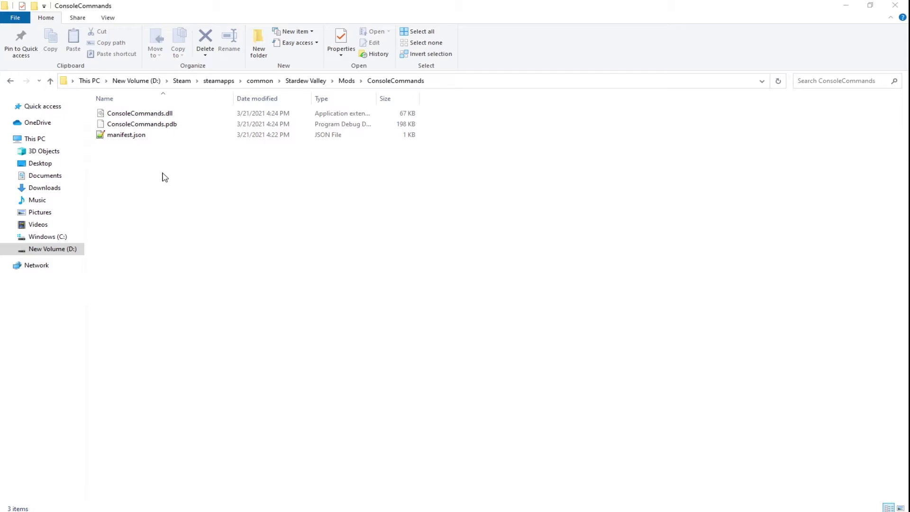
left_click_drag(114, 148, 160, 136)
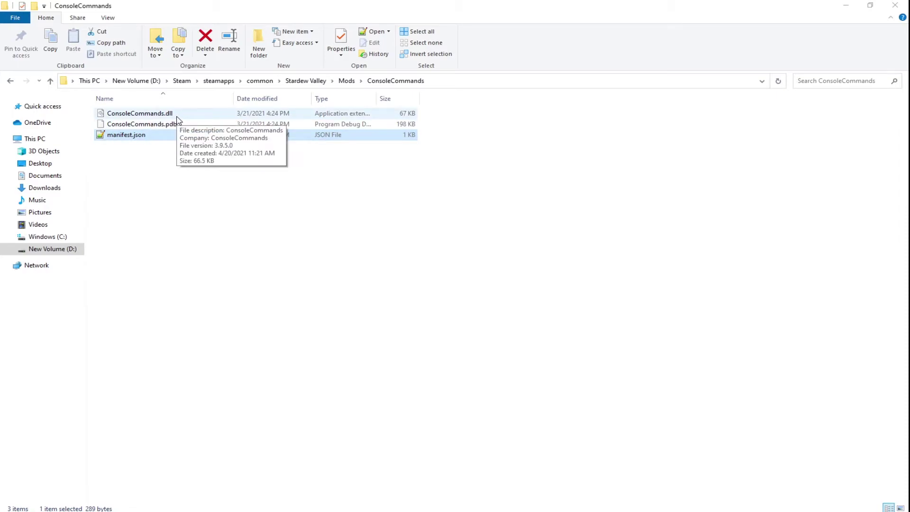
key("BackSpace")
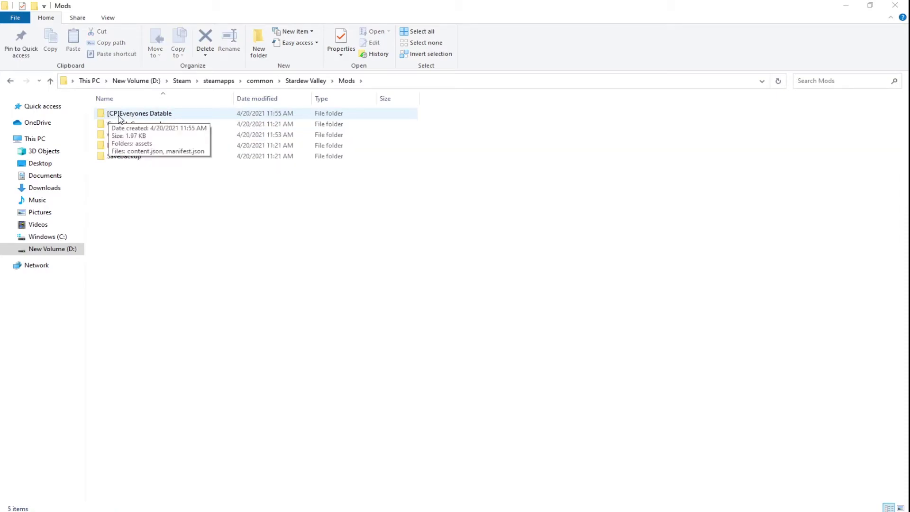
Step: Check content.json and manifest.json in [CP]Everyones Datable, then return to Mods
double_click(126, 118)
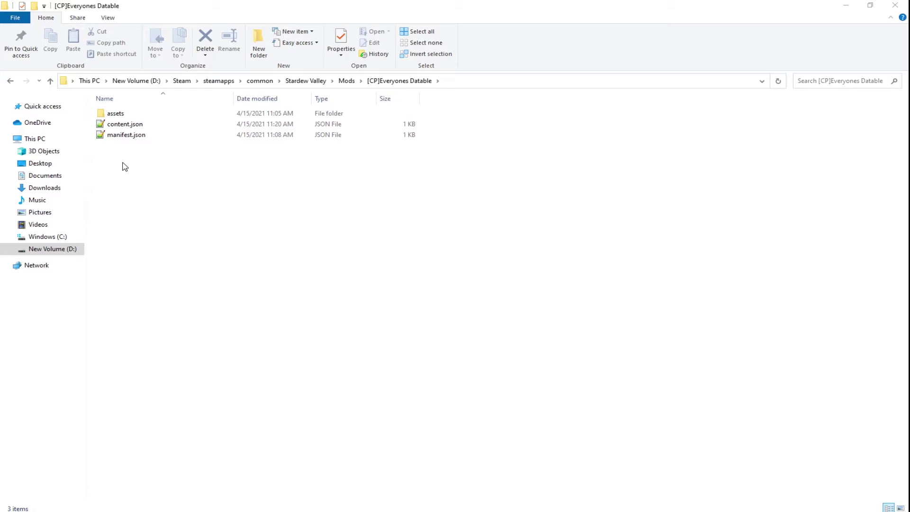
left_click(169, 126)
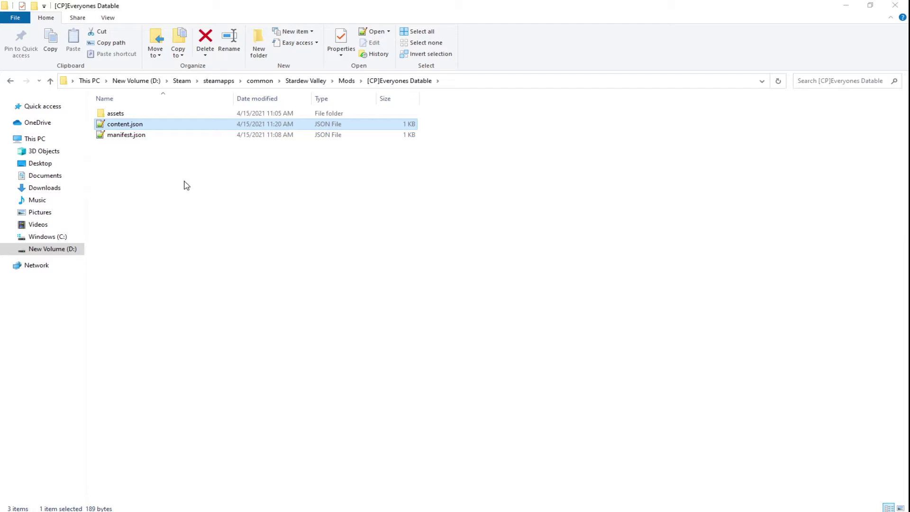
left_click(347, 81)
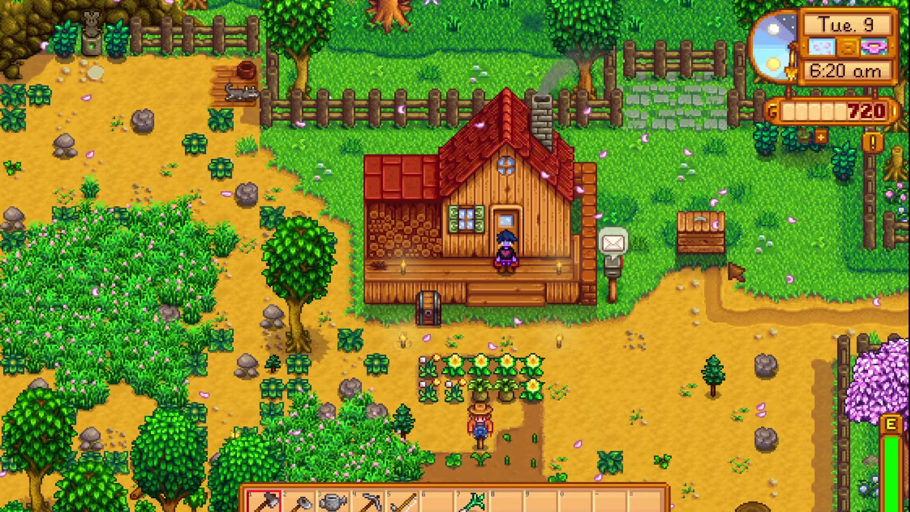
key("e")
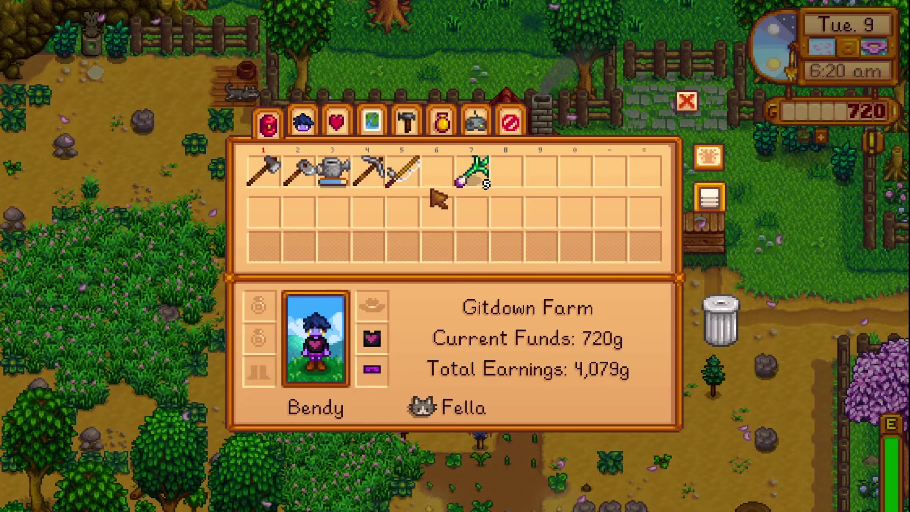
left_click(340, 129)
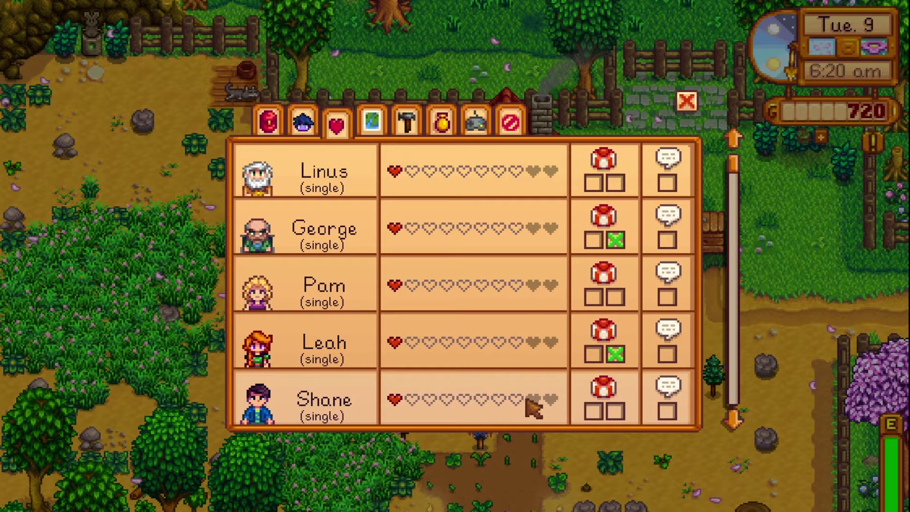
scroll(402, 325, "down", 5)
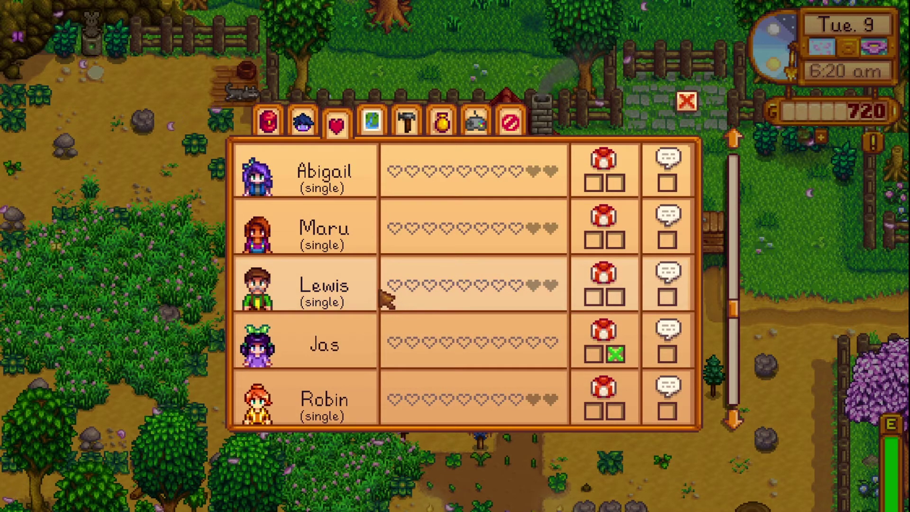
scroll(383, 290, "up", 4)
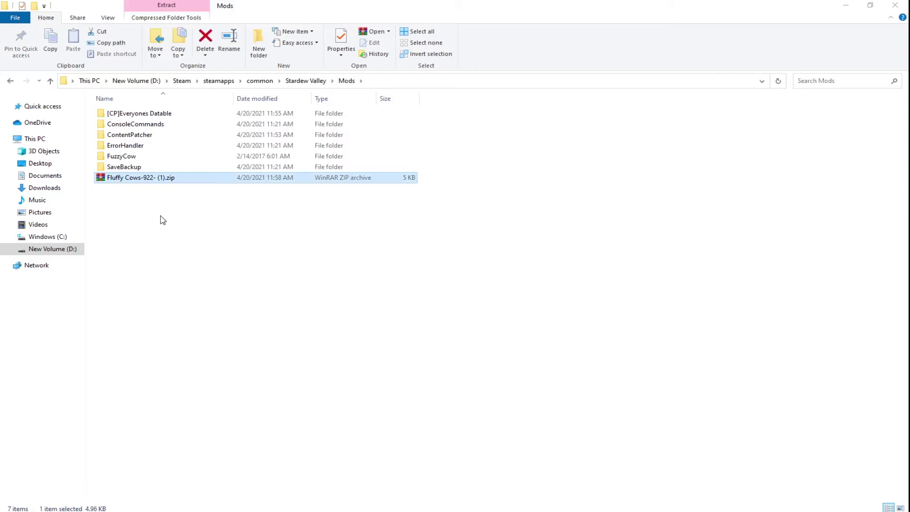
Step: Switch to the Chrome tab showing the 'Modding:Using XNB mods' wiki page
key("alt+Tab")
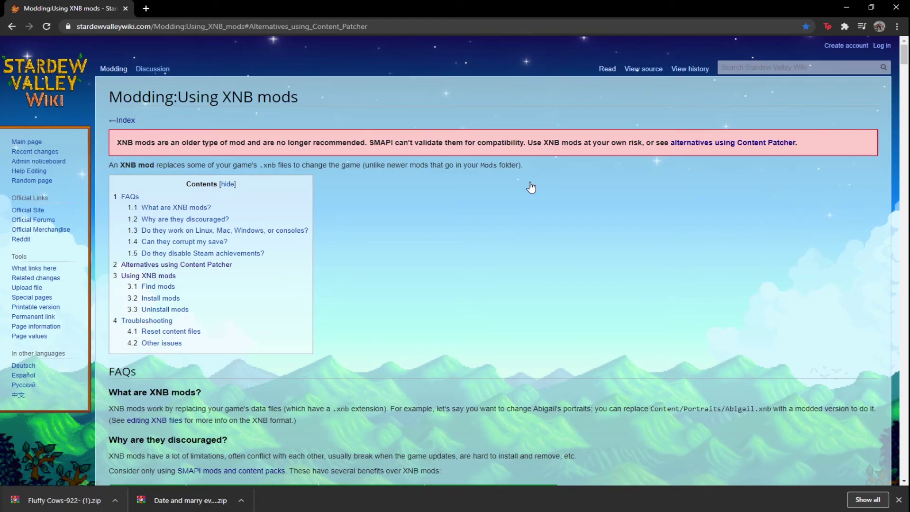
Step: Find and highlight the Fluffy Cows row in the Content Patcher alternatives table
scroll(532, 187, "down", 10)
scroll(532, 186, "down", 3)
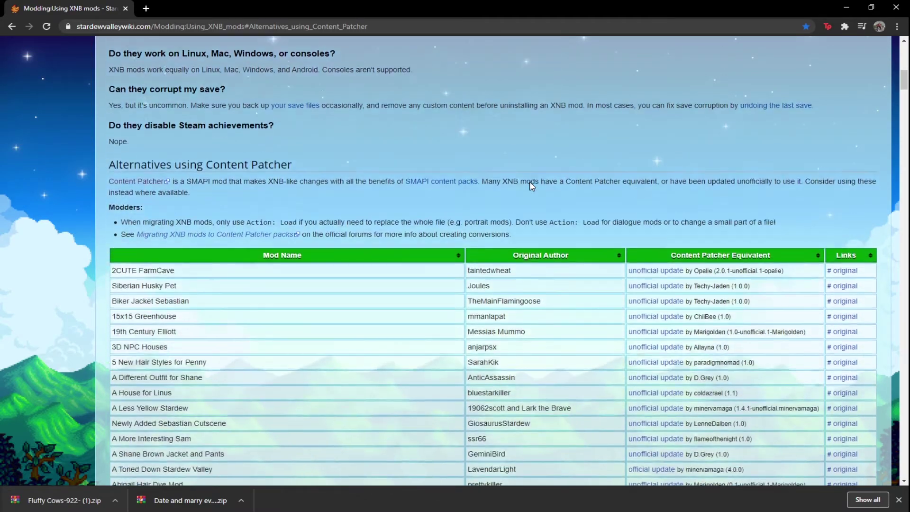
scroll(532, 185, "down", 9)
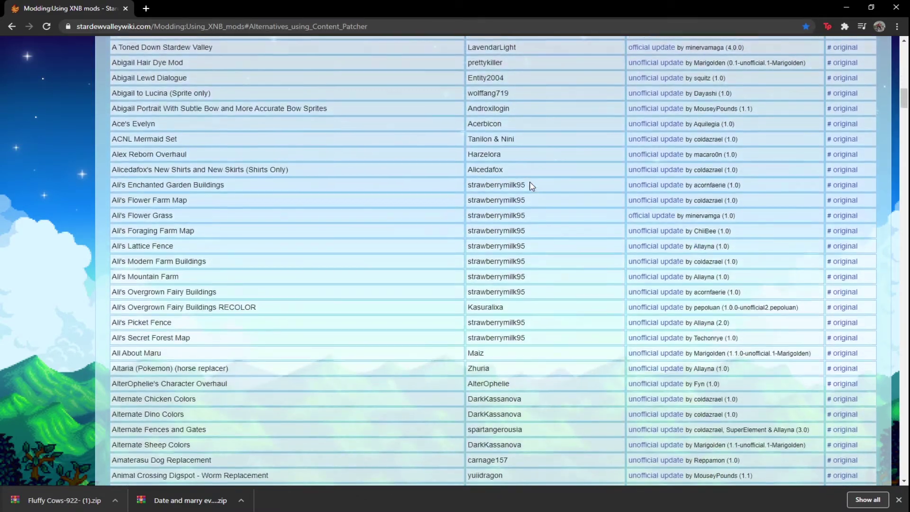
scroll(532, 186, "down", 5)
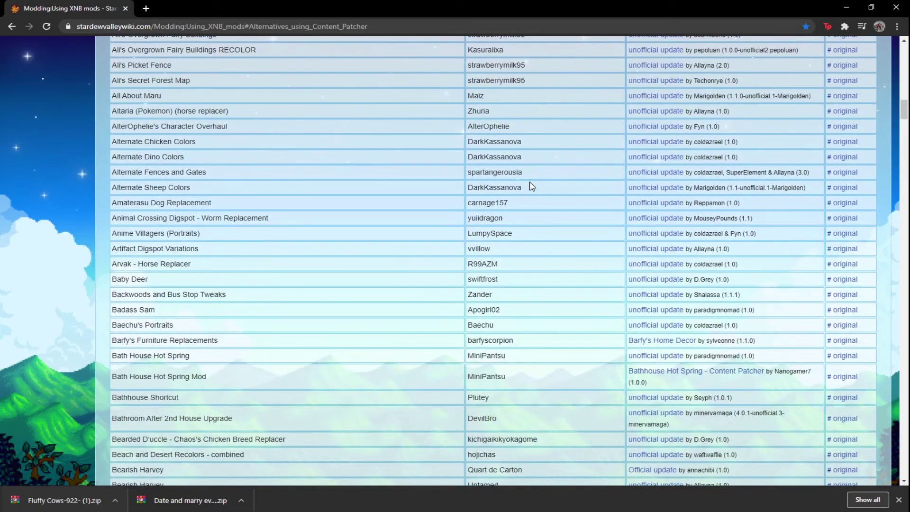
scroll(532, 186, "down", 10)
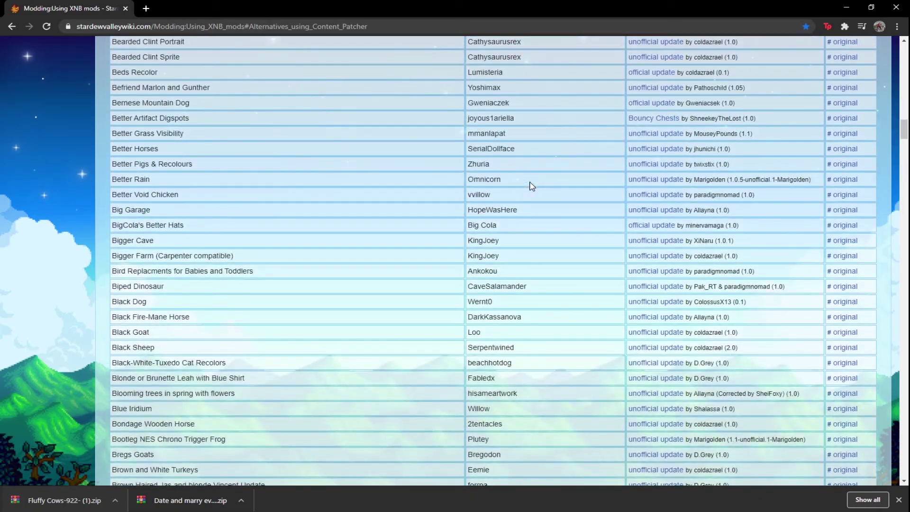
scroll(532, 186, "down", 20)
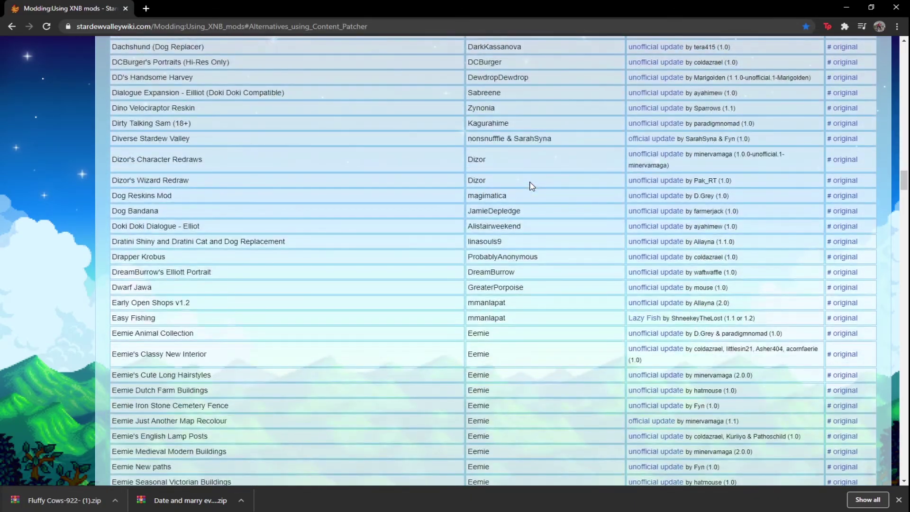
scroll(532, 186, "down", 20)
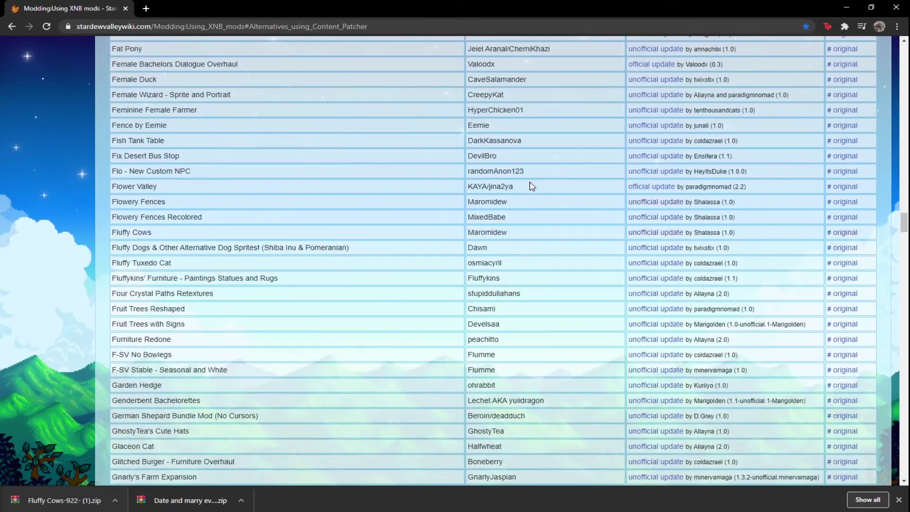
scroll(532, 186, "up", 1)
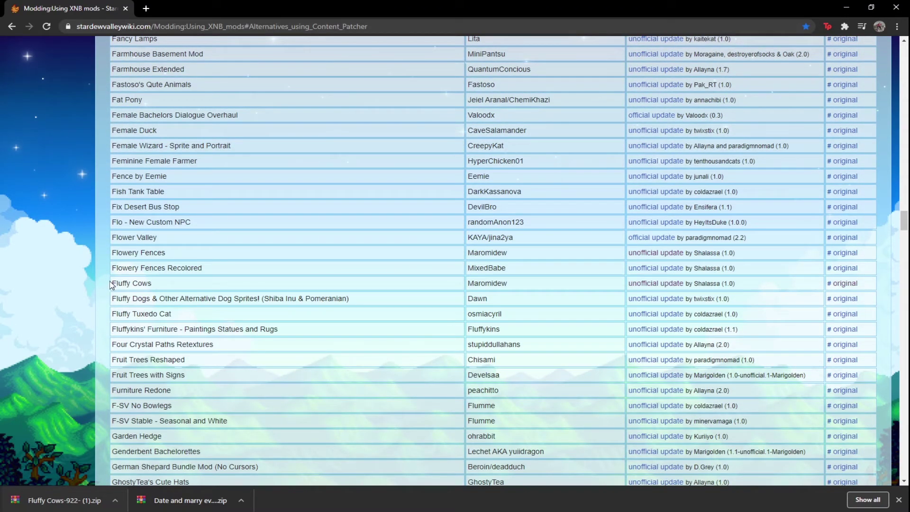
left_click_drag(115, 285, 150, 285)
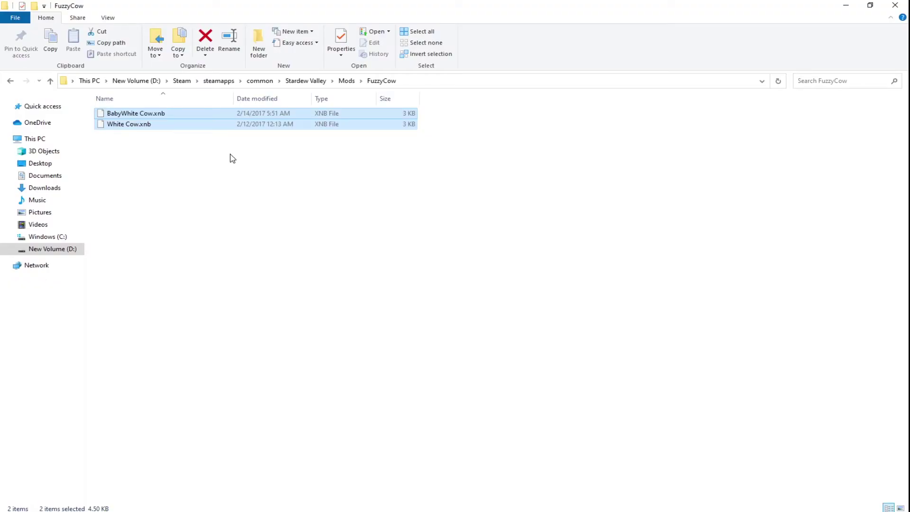
Step: Search Content for 'BabyWhite' and open BabyWhite Cow.xnb's location in Content\Animals
left_click(302, 82)
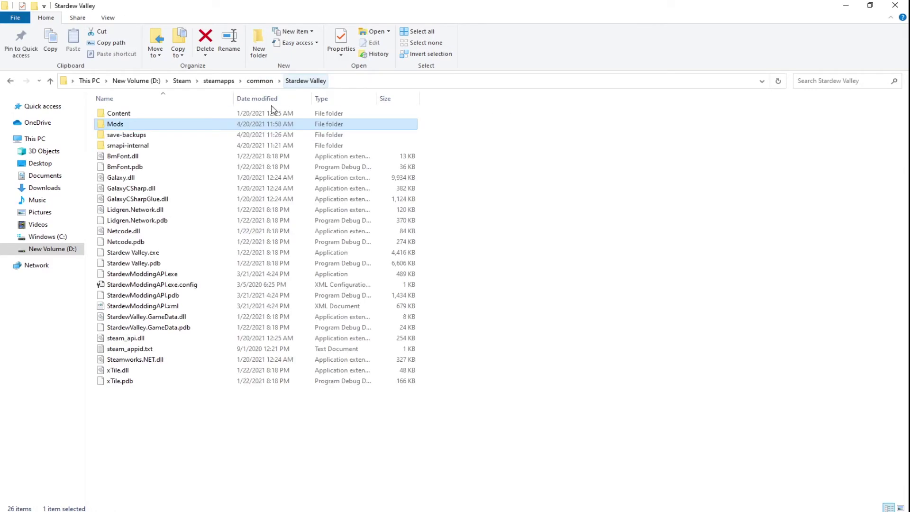
double_click(143, 114)
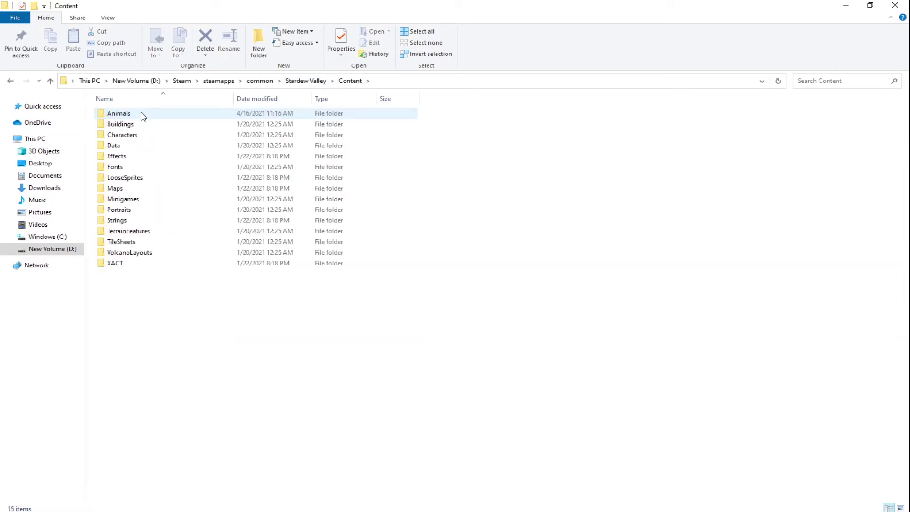
double_click(179, 119)
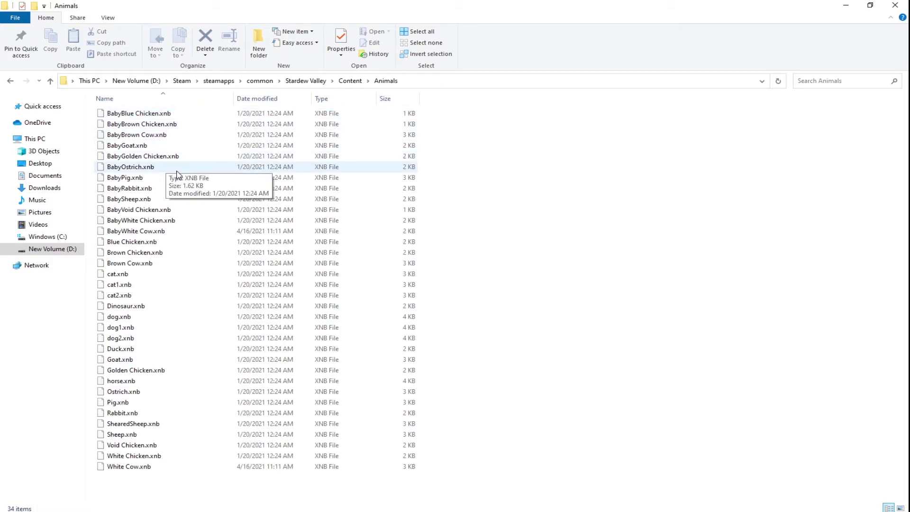
key("alt+Left")
left_click(817, 79)
type("BabyW")
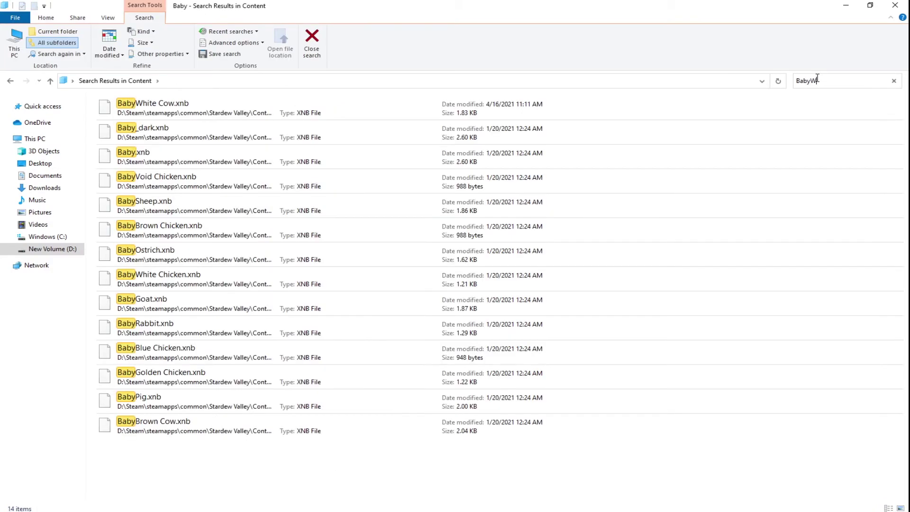
type("hite")
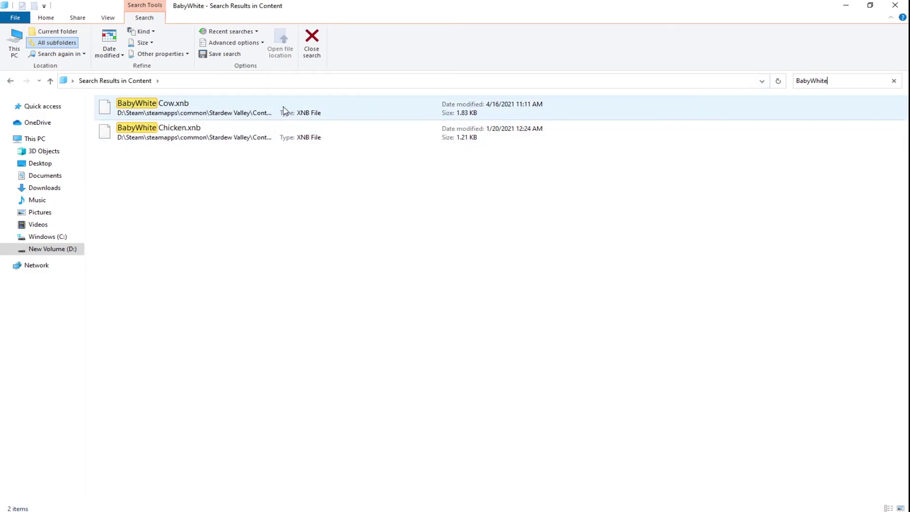
right_click(280, 106)
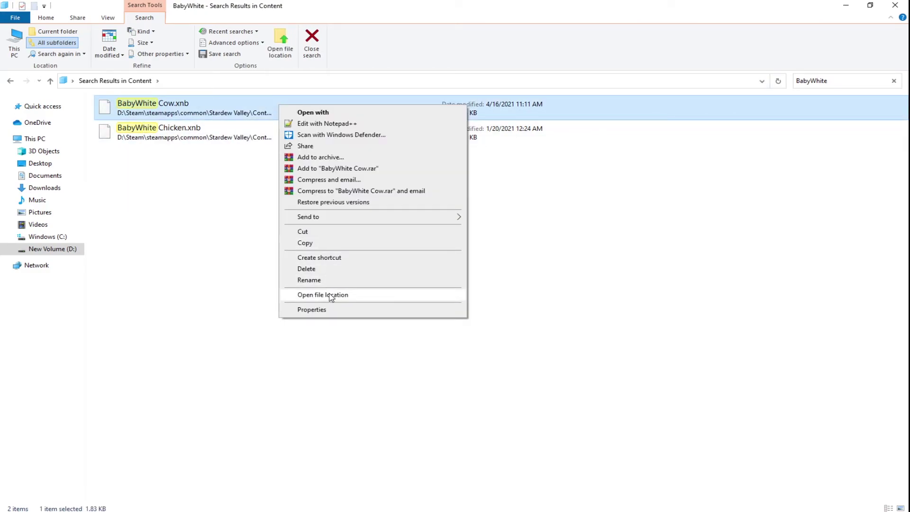
left_click(331, 296)
Step: Copy White Cow.xnb and BabyWhite Cow.xnb to the desktop as a backup
left_click(142, 467, "ctrl")
right_click(182, 467)
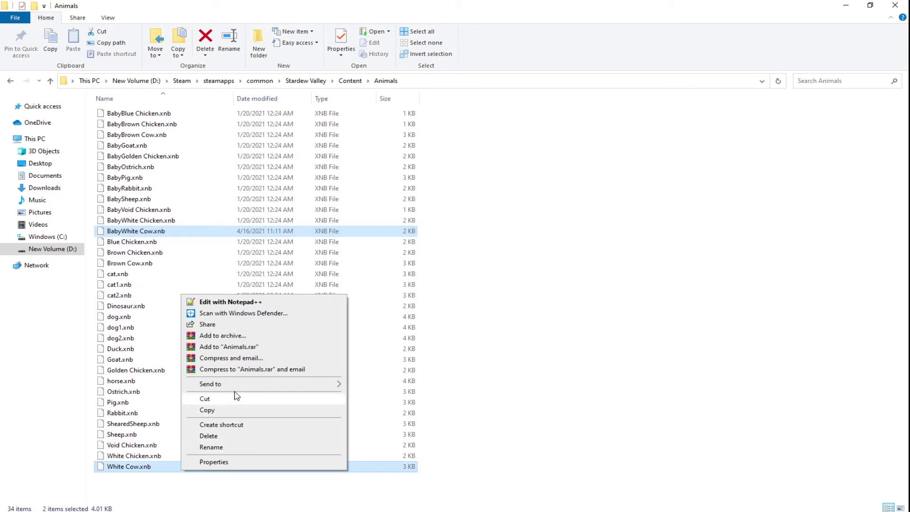
left_click(222, 410)
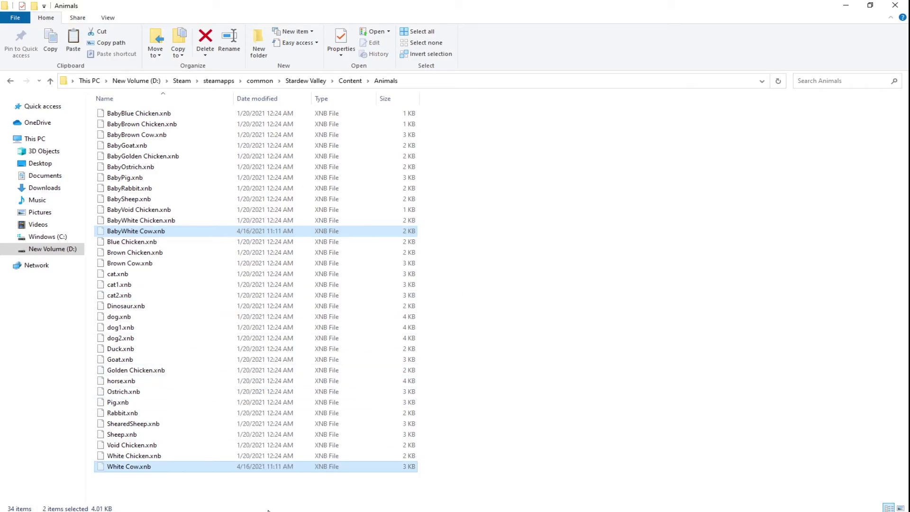
left_click(846, 6)
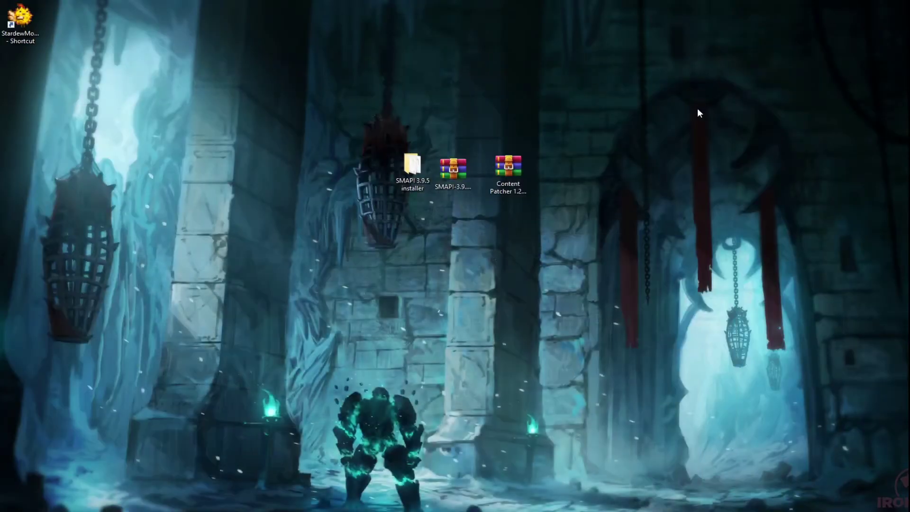
key("ctrl+v")
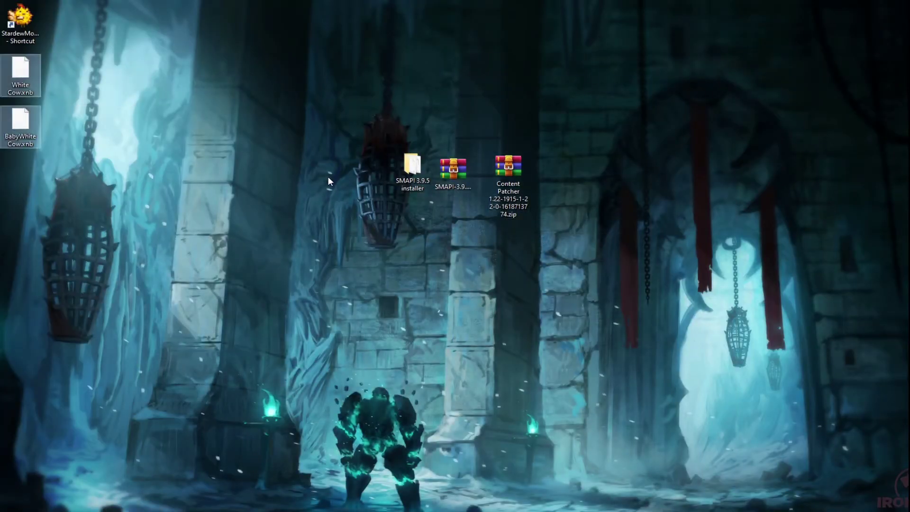
key("alt+Tab")
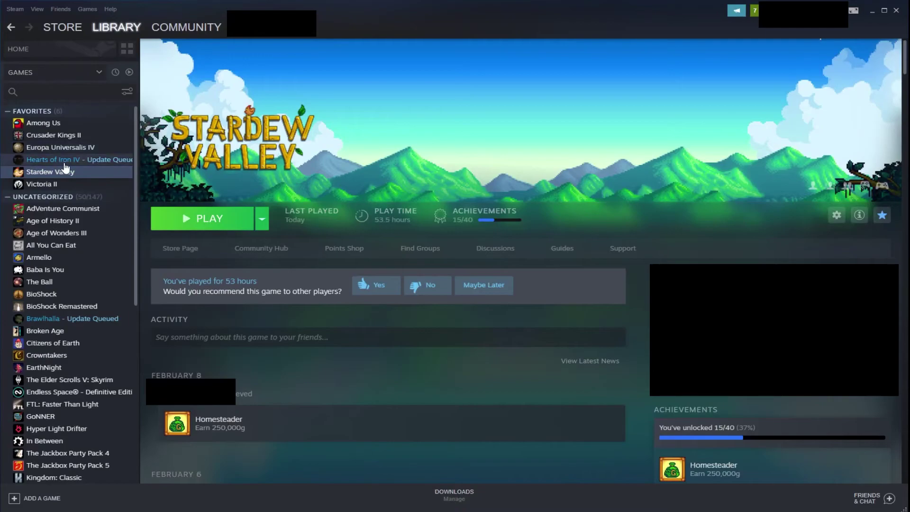
Step: View Stardew Valley's Local Files properties in Steam, then return to File Explorer
right_click(65, 173)
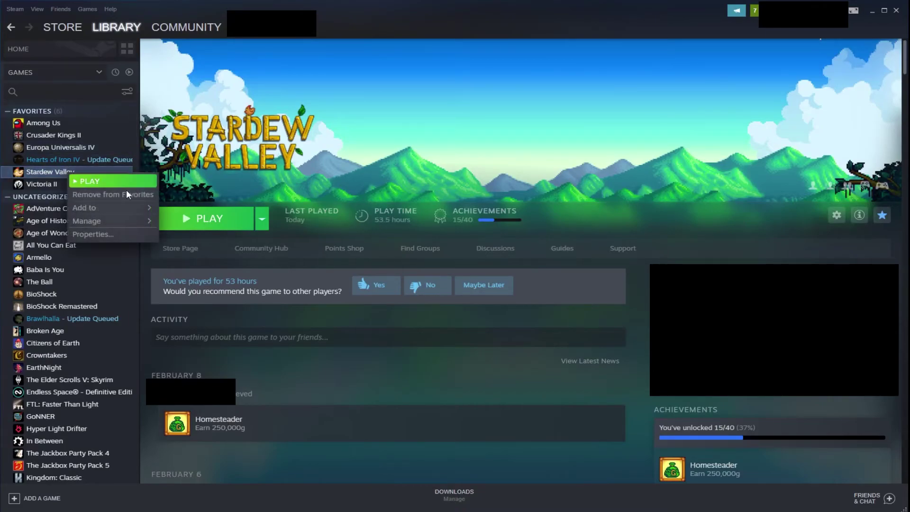
left_click(96, 235)
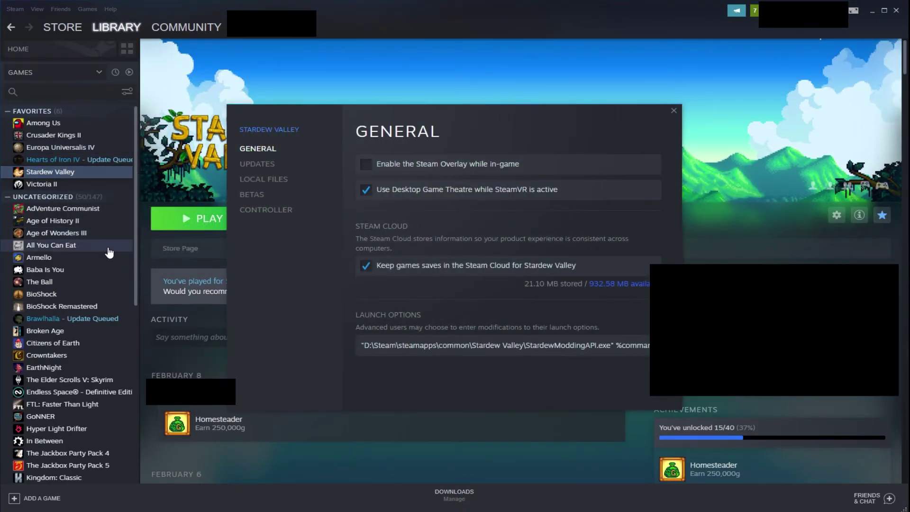
left_click(269, 179)
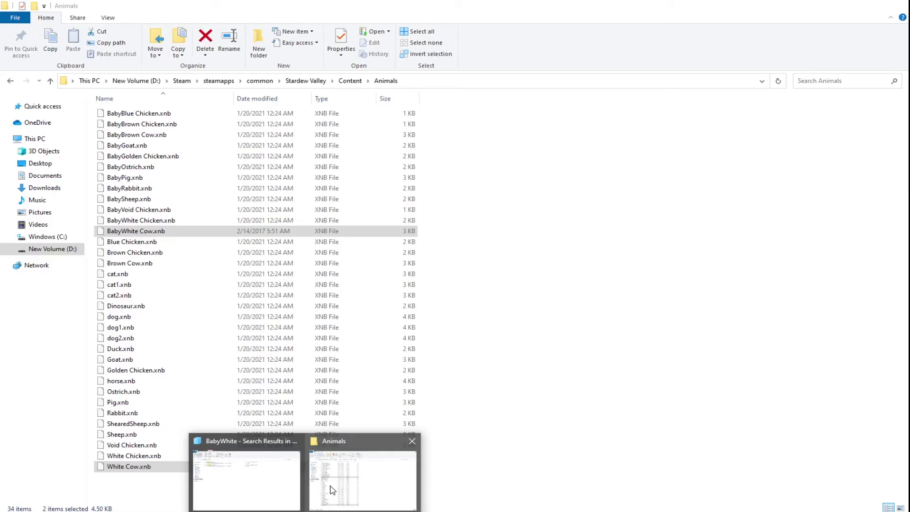
left_click(362, 469)
Step: Go to the Content folder and select all 15 asset folders, Animals through XACT
left_click(351, 80)
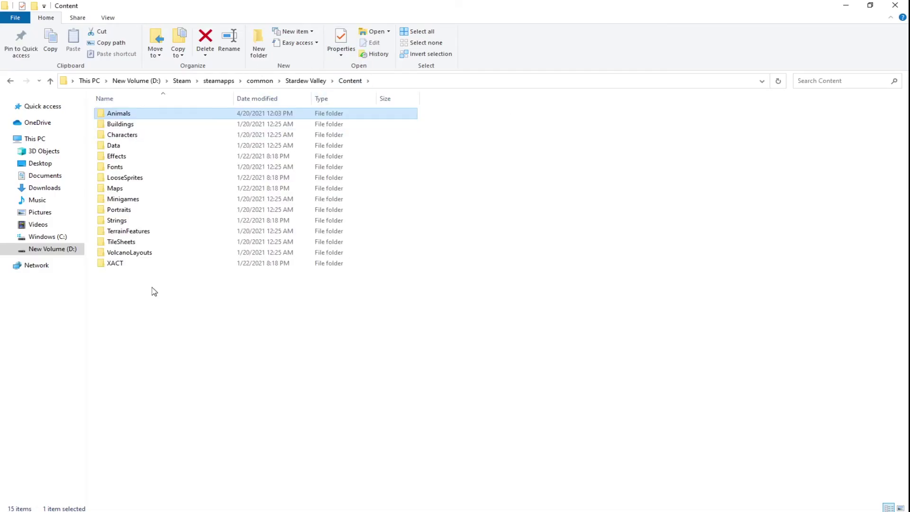
left_click_drag(153, 292, 223, 95)
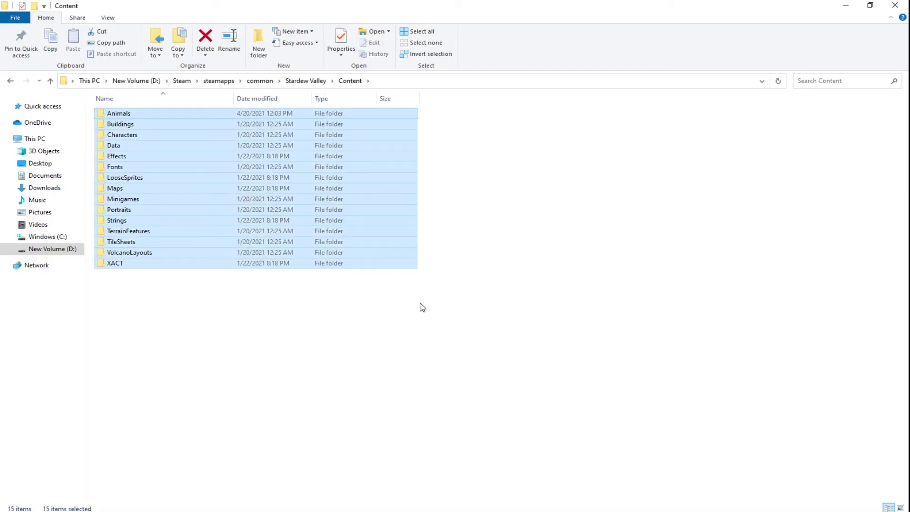